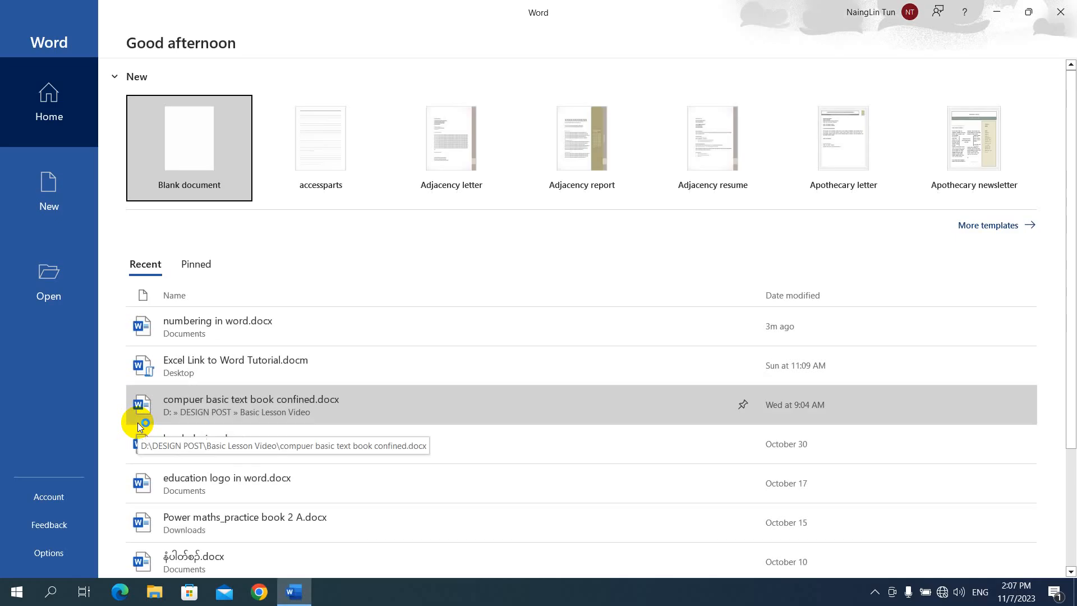
Step: Open numbering in word.docx, examine its two-level numbered list, and close the document
{"action": "left_click", "coordinate": [231, 326]}
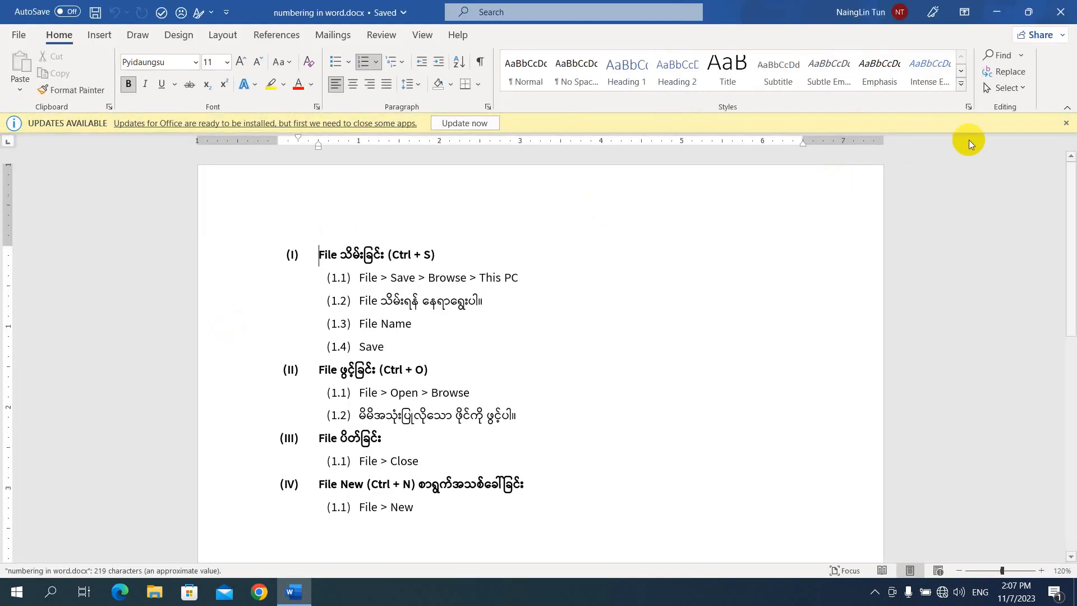
{"action": "left_click", "coordinate": [1063, 125]}
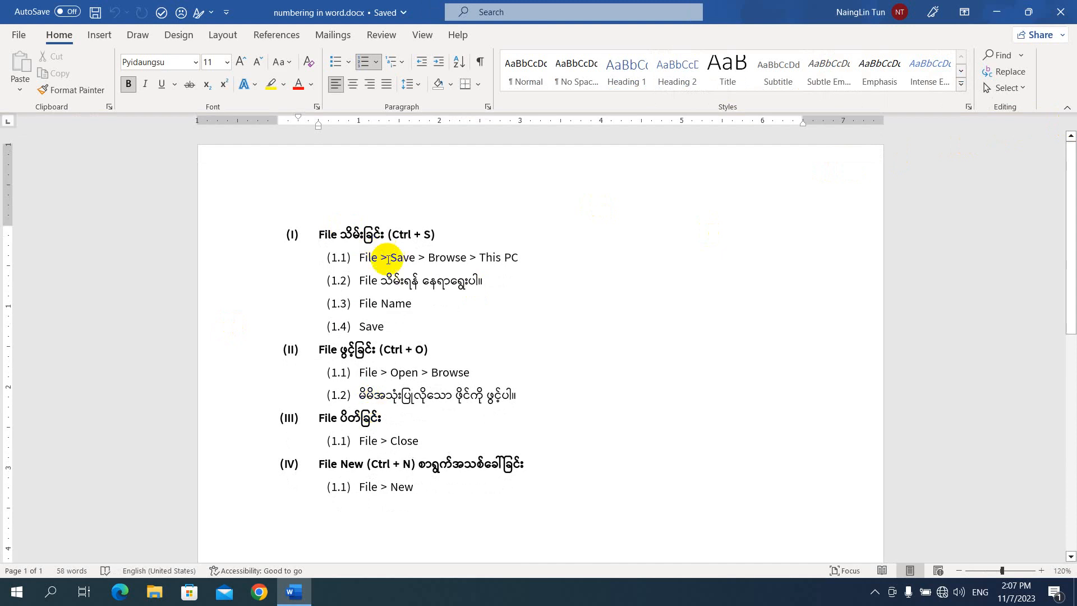
{"action": "left_click", "coordinate": [441, 234]}
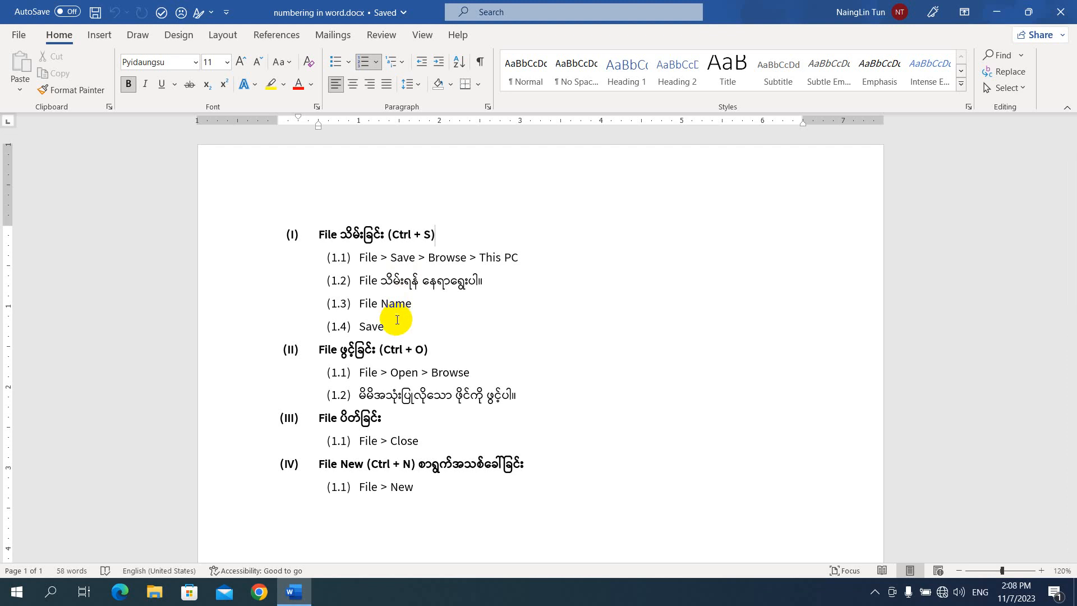
{"action": "left_click", "coordinate": [306, 230]}
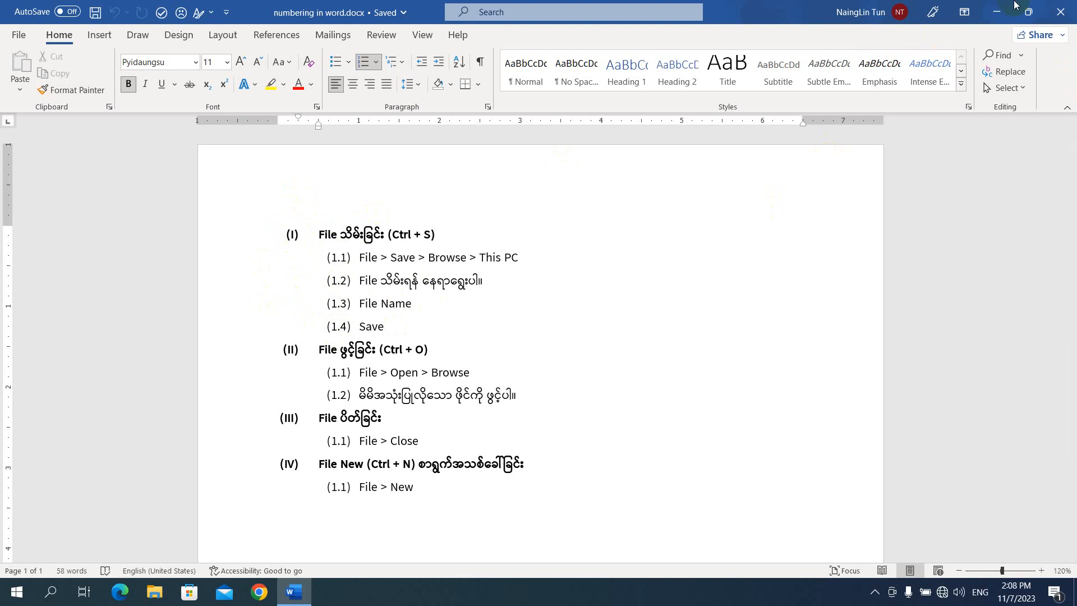
{"action": "left_click", "coordinate": [1060, 12]}
Step: Launch Word from the desktop, create a blank document, and dismiss the Office updates notice
{"action": "right_click", "coordinate": [290, 224]}
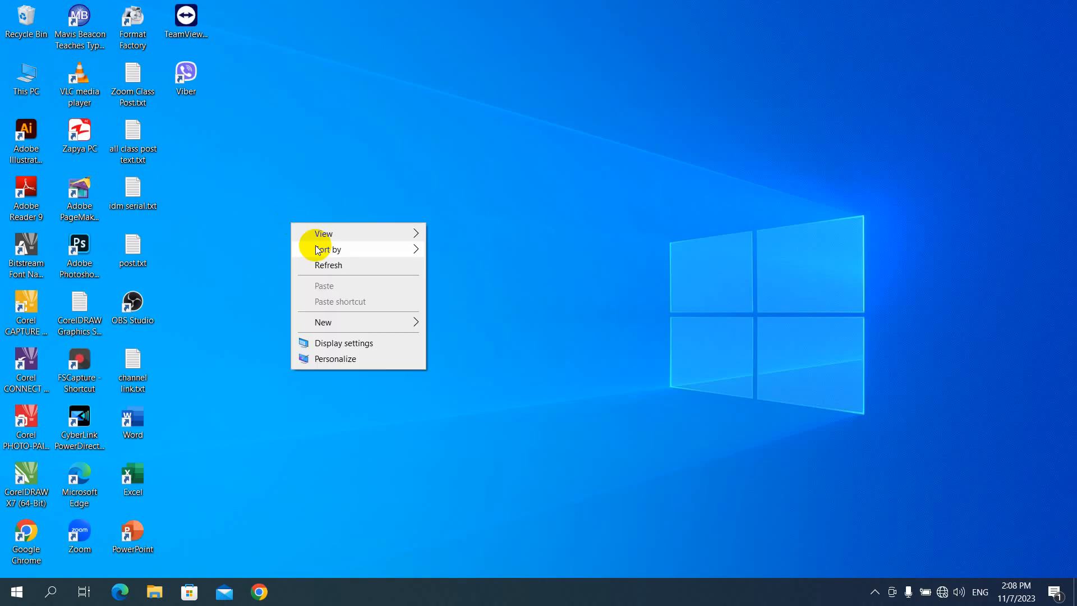
{"action": "left_click", "coordinate": [330, 266]}
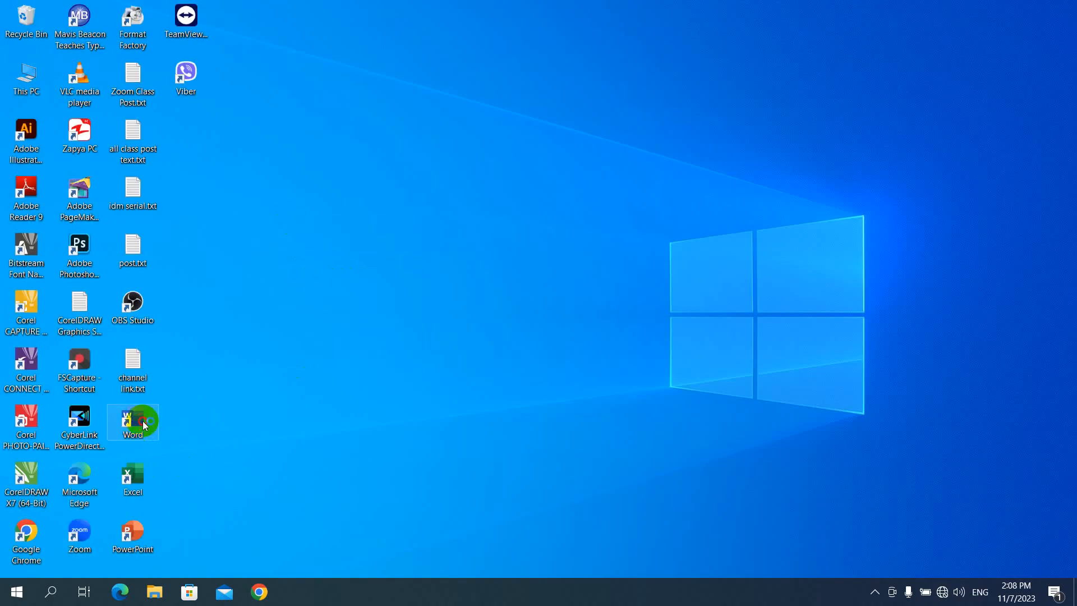
{"action": "double_click", "coordinate": [143, 421]}
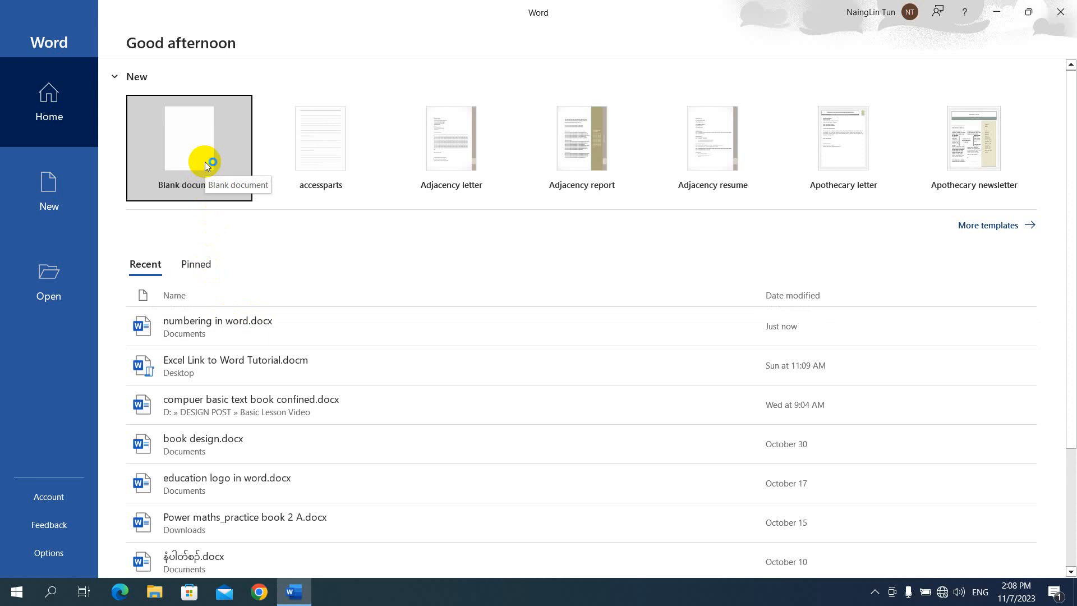
{"action": "left_click", "coordinate": [193, 148]}
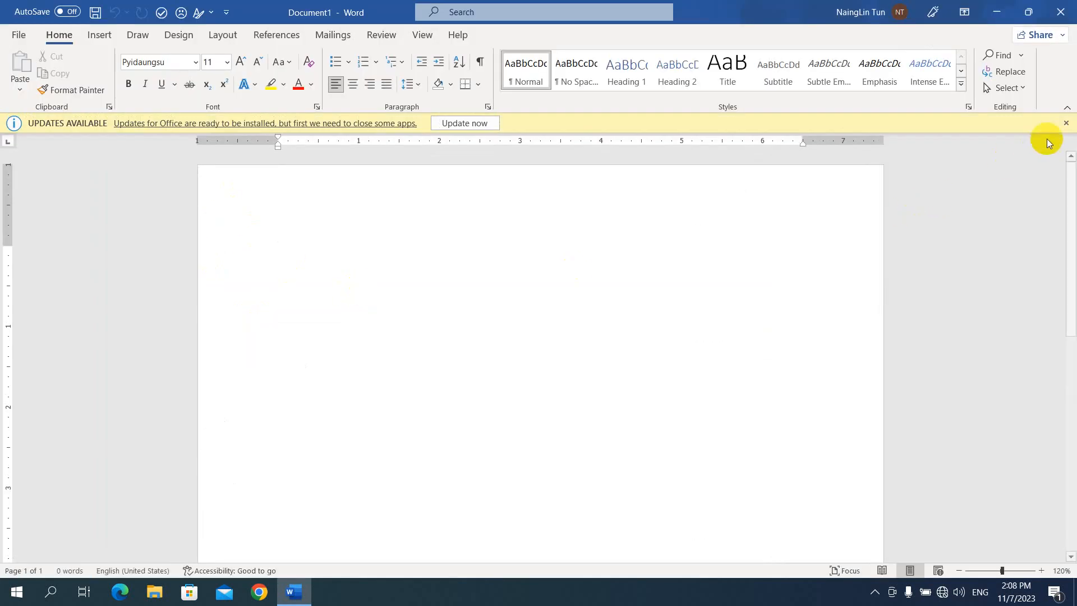
{"action": "left_click", "coordinate": [1066, 123]}
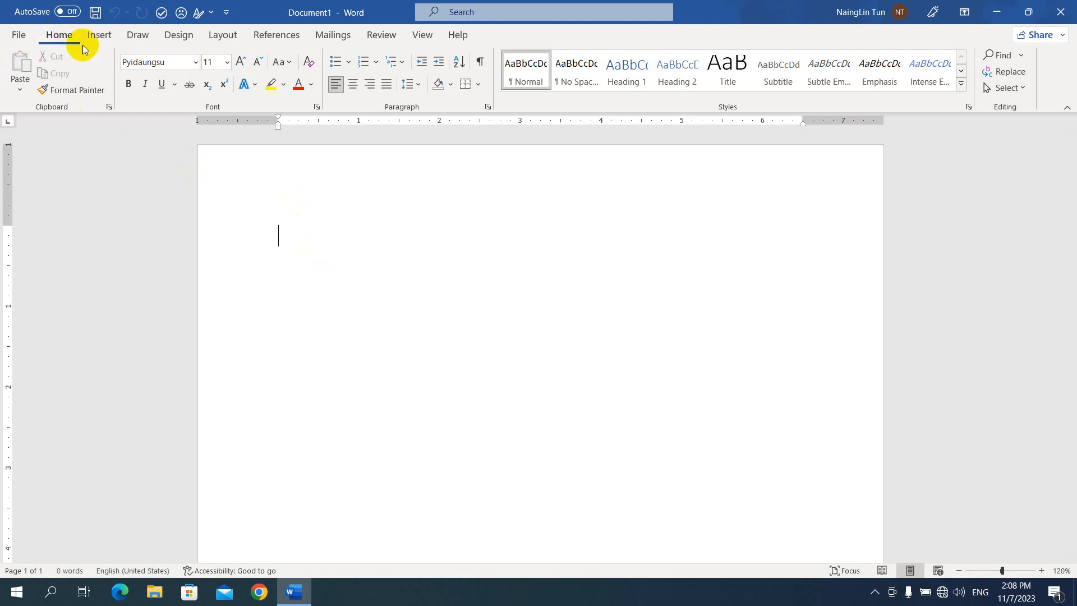
Step: Start a numbered list in the (I), (II), (III) format with "File သိမ်းခြင်း (Ctrl + S)" as its first item
{"action": "left_click", "coordinate": [377, 62]}
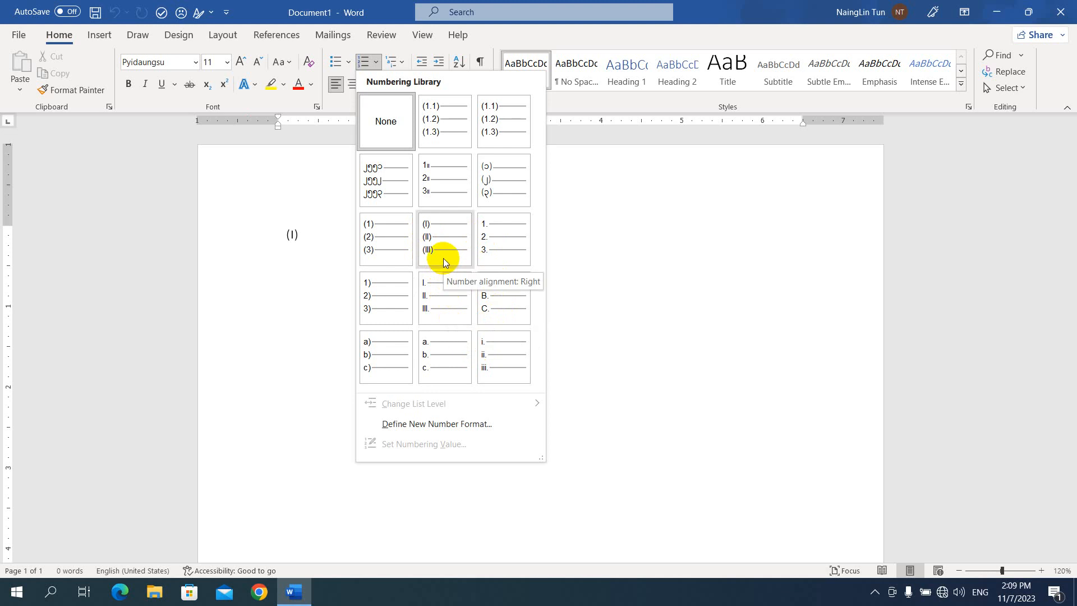
{"action": "left_click", "coordinate": [443, 231]}
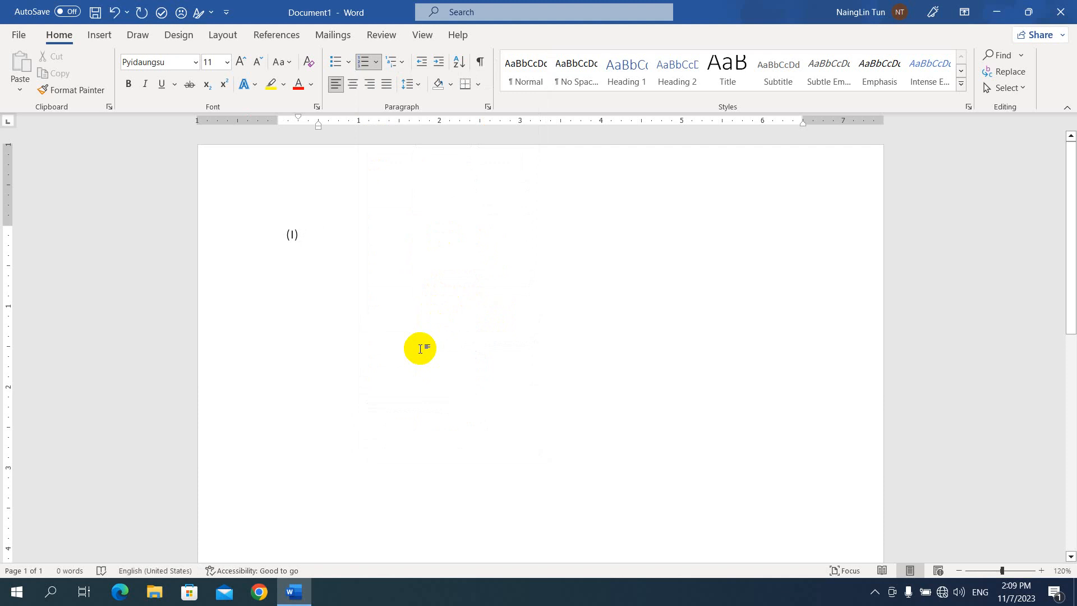
{"action": "type", "text": "F"}
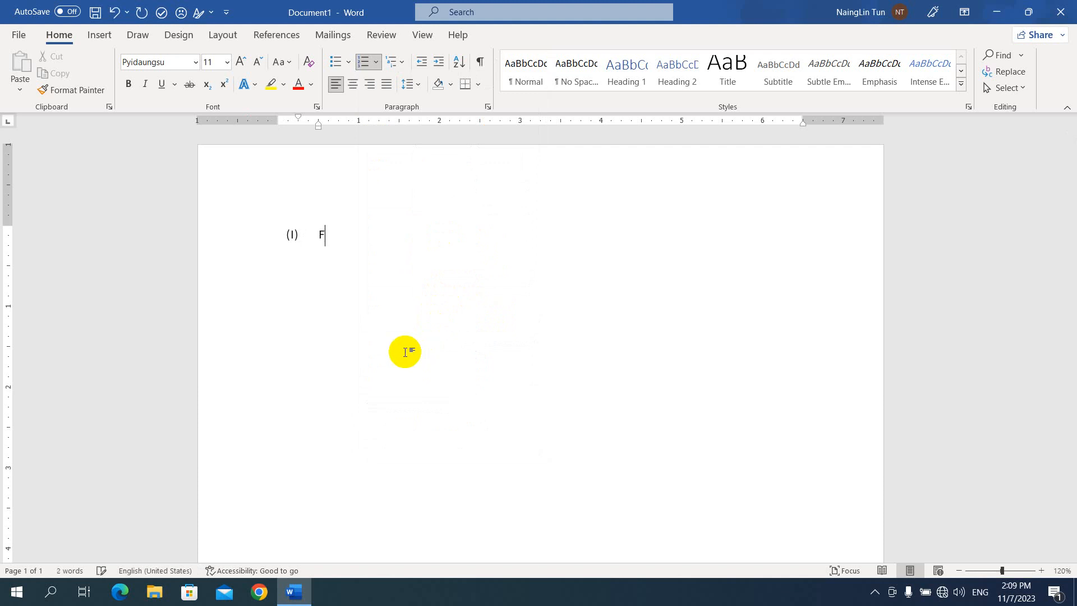
{"action": "type", "text": "ile"}
{"action": "key", "text": "super+space"}
{"action": "type", "text": "သိမ်းခြ"}
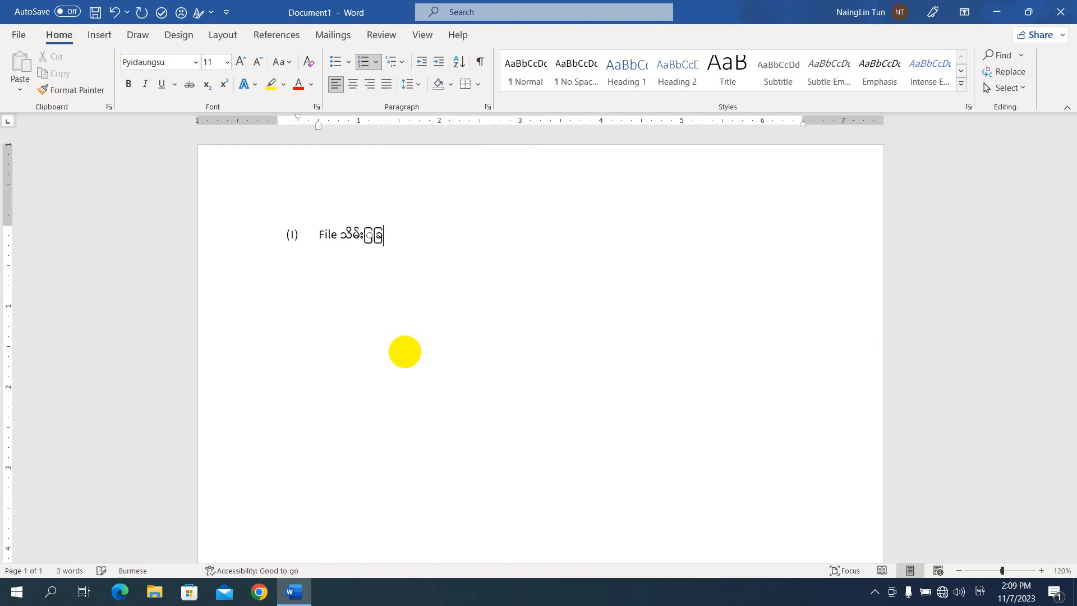
{"action": "type", "text": "င်း"}
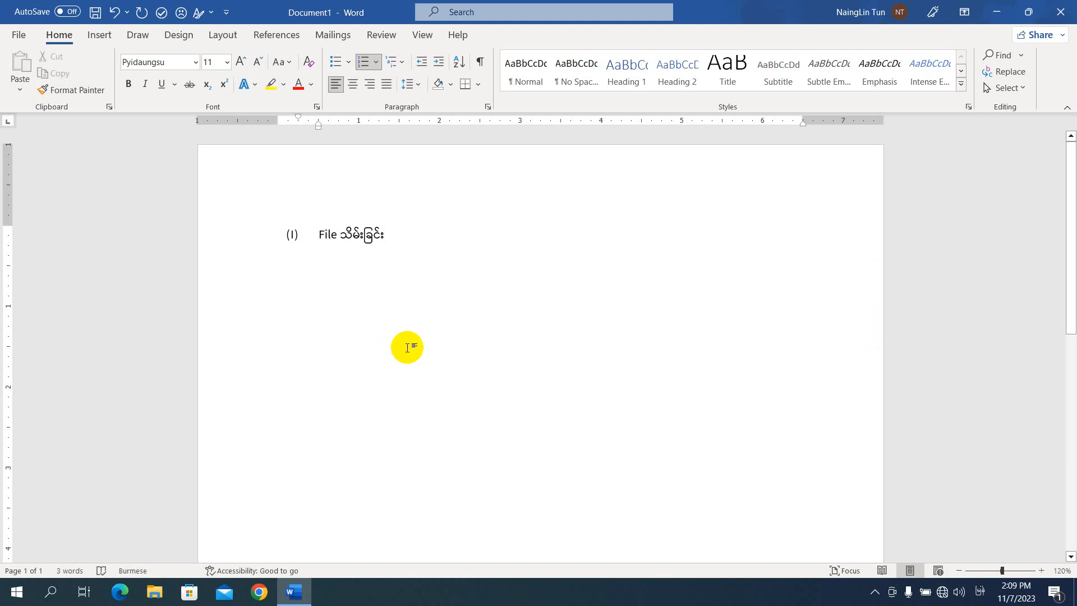
{"action": "type", "text": " ("}
{"action": "key", "text": "super+space"}
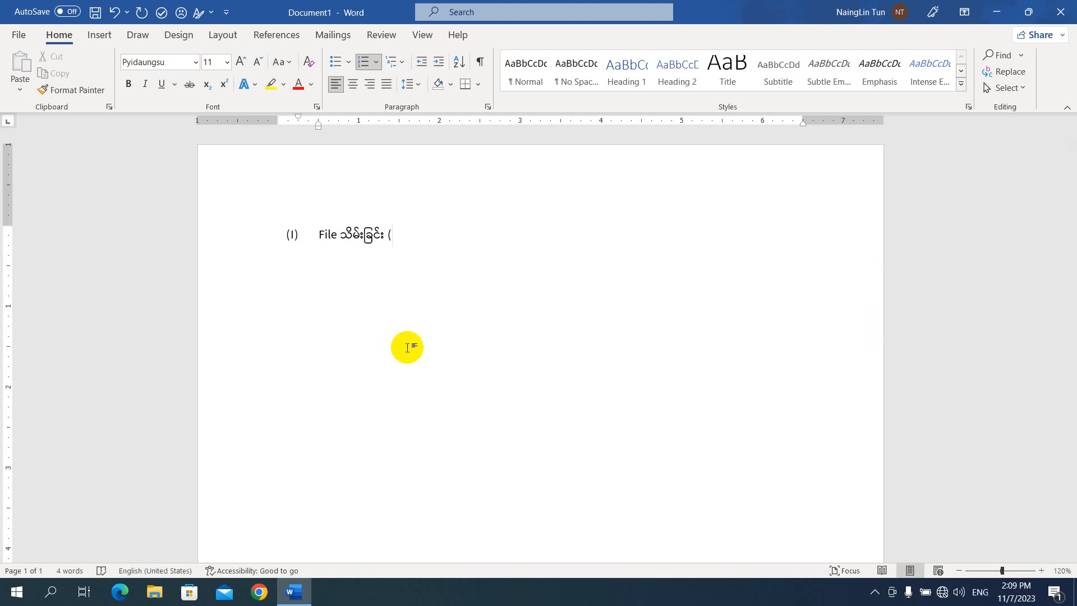
{"action": "type", "text": "Ctrl +"}
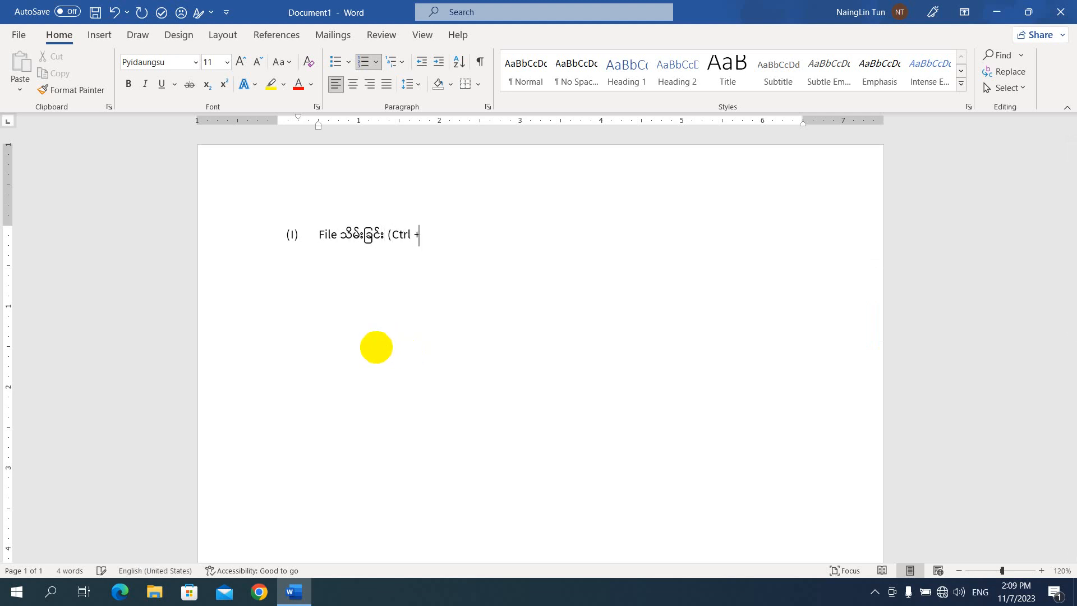
{"action": "type", "text": " S)"}
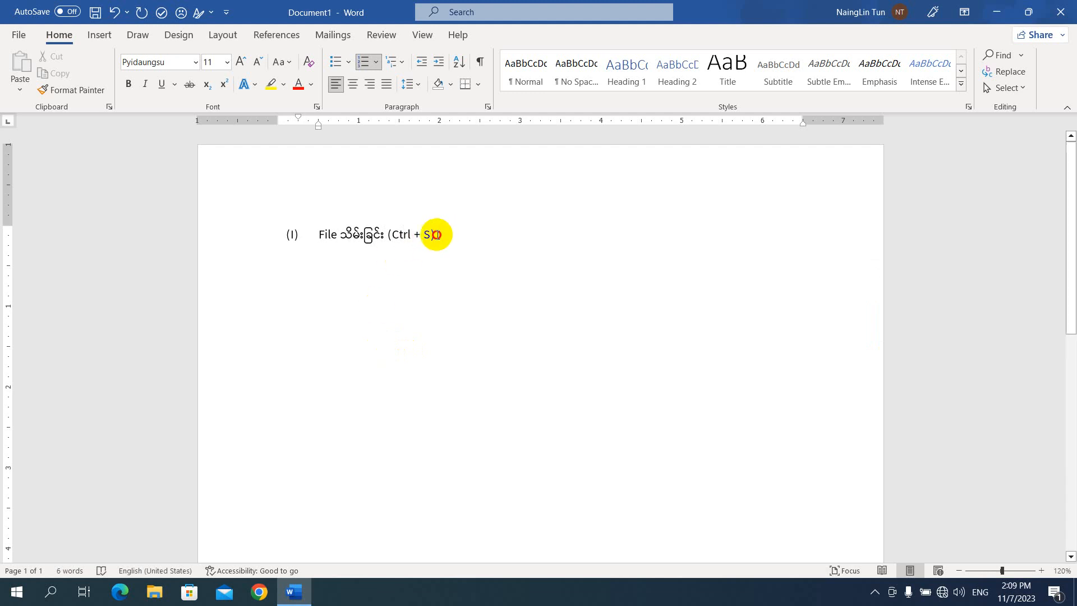
Step: Make the first list item "File သိမ်းခြင်း (Ctrl + S)" bold together with its number
{"action": "left_click_drag", "start_coordinate": [435, 234], "coordinate": [271, 233]}
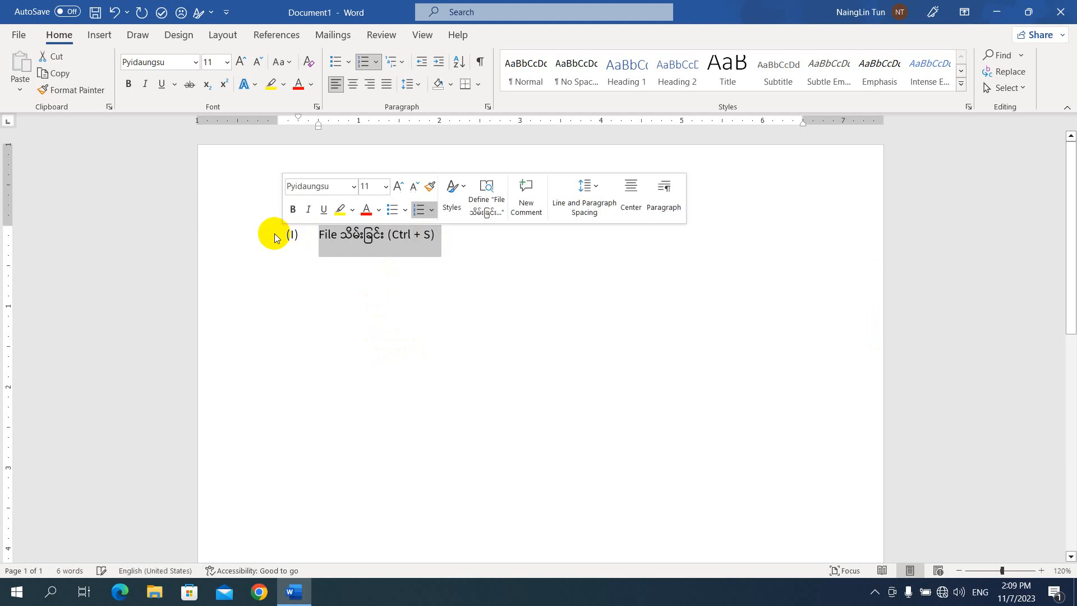
{"action": "left_click", "coordinate": [129, 85]}
{"action": "left_click", "coordinate": [440, 238]}
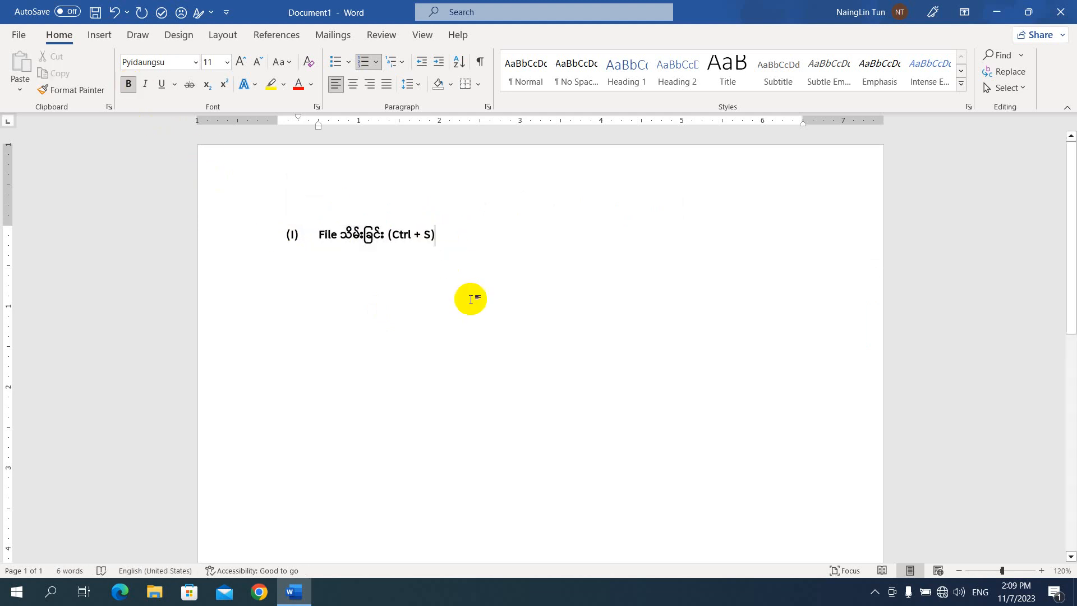
Step: Add a line below the heading, remove its Roman numeral, and apply the (1), (2), (3) numbering format
{"action": "key", "text": "Return"}
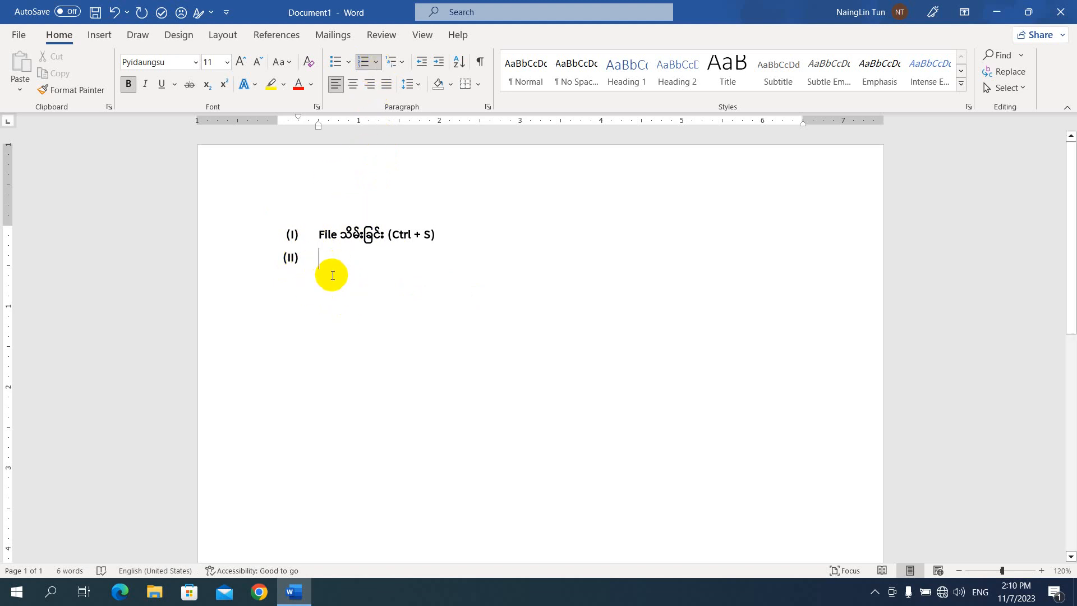
{"action": "key", "text": "BackSpace"}
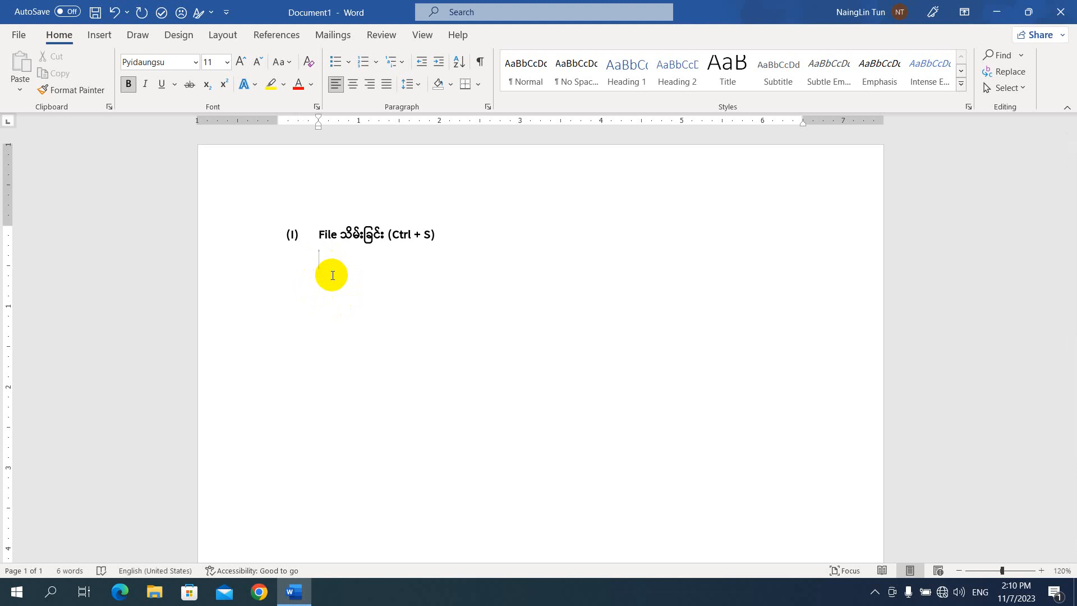
{"action": "left_click", "coordinate": [375, 66]}
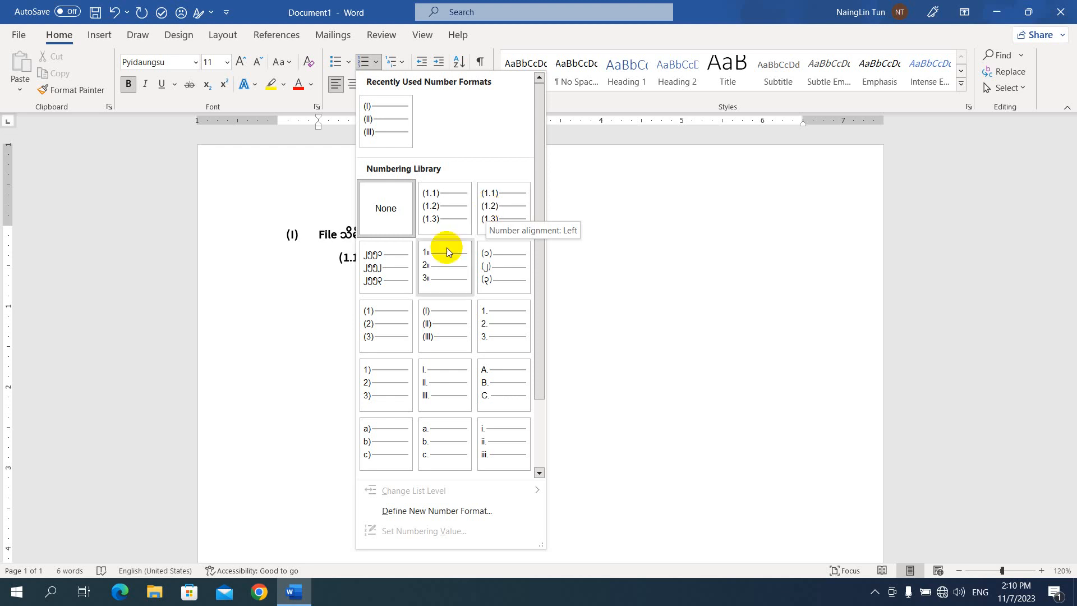
{"action": "left_click", "coordinate": [380, 328]}
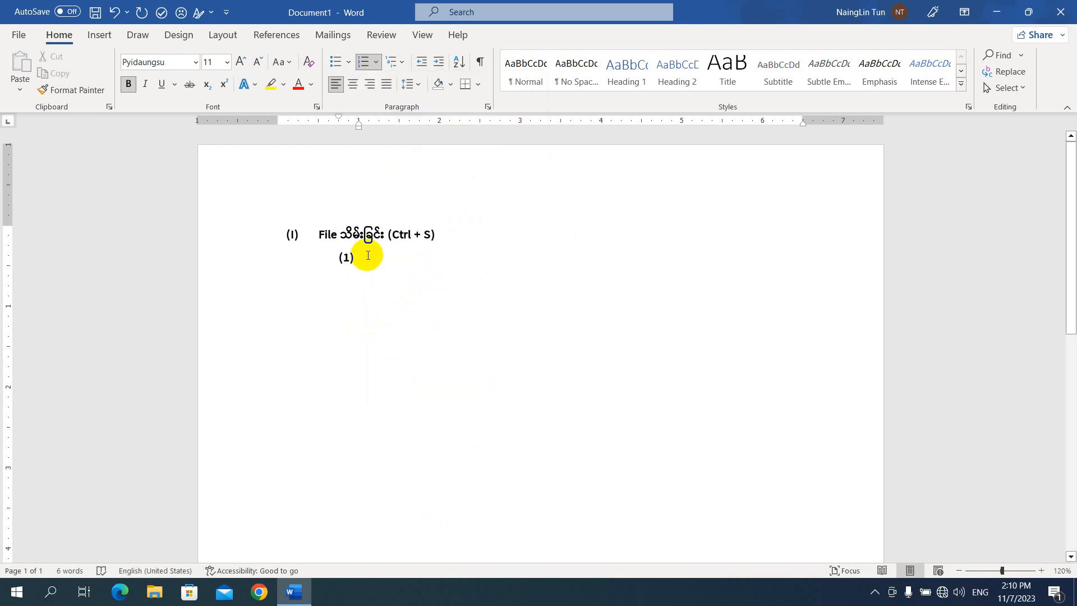
Step: Enter "File > Save > Browse > This Pc" as the first sub-item under the heading
{"action": "left_click", "coordinate": [129, 86]}
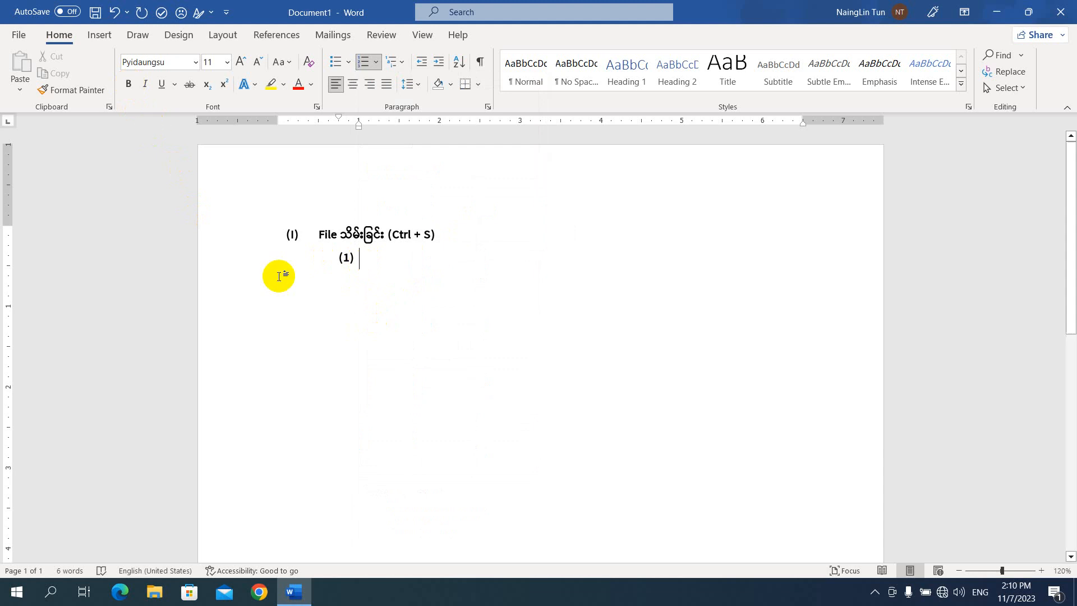
{"action": "left_click", "coordinate": [366, 263]}
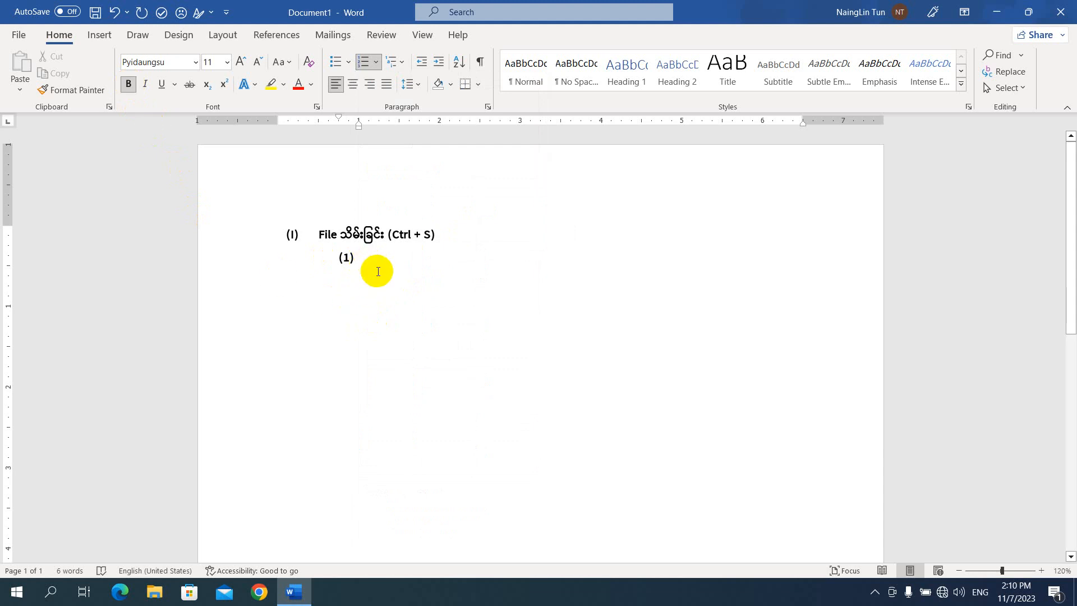
{"action": "type", "text": "File "}
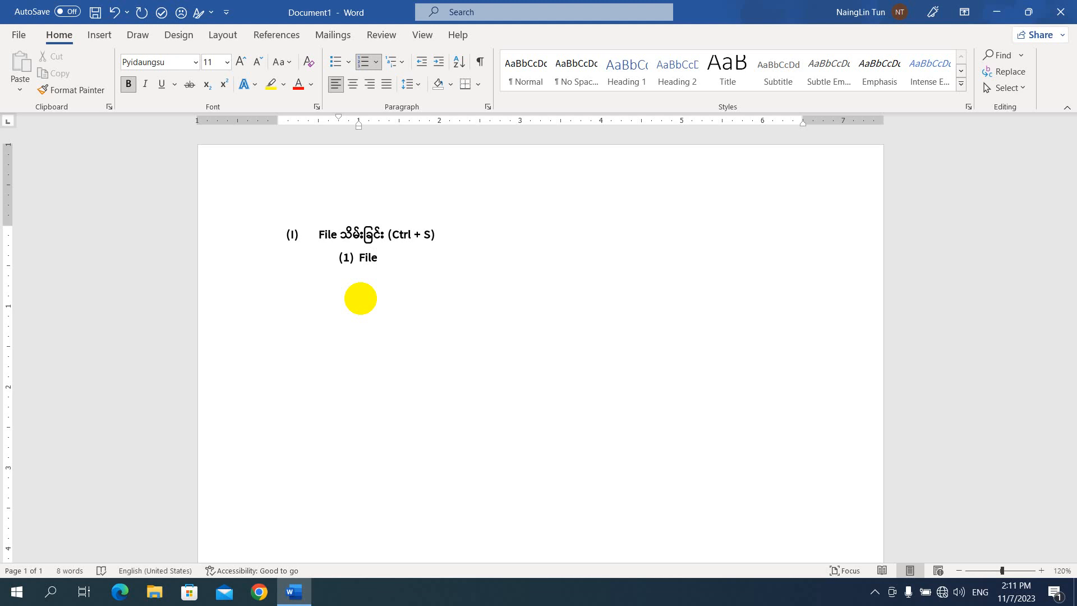
{"action": "type", "text": "> S"}
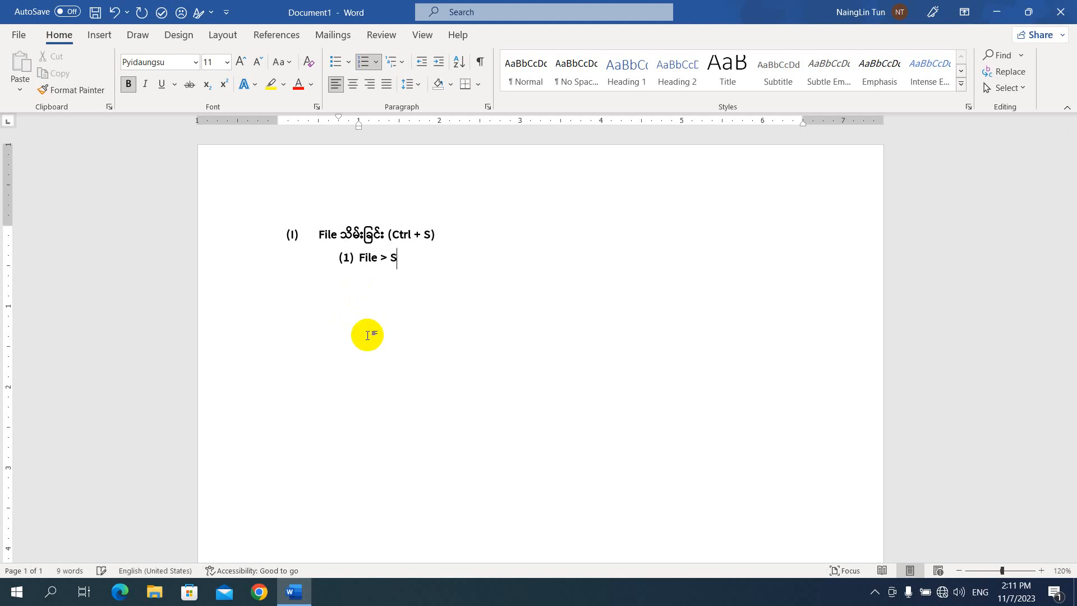
{"action": "type", "text": "ave > B"}
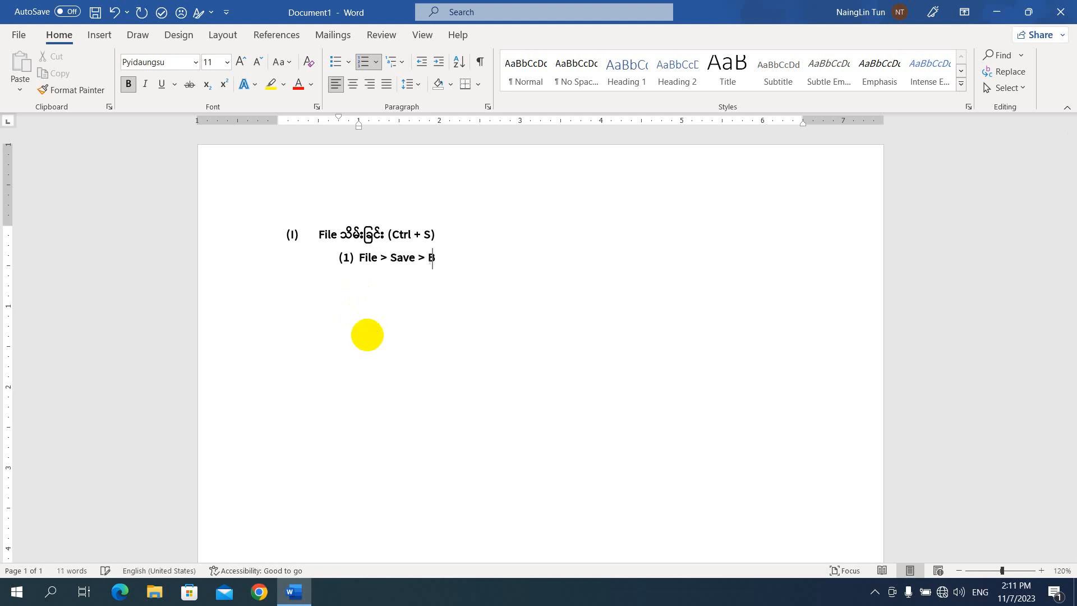
{"action": "type", "text": "rowse > This "}
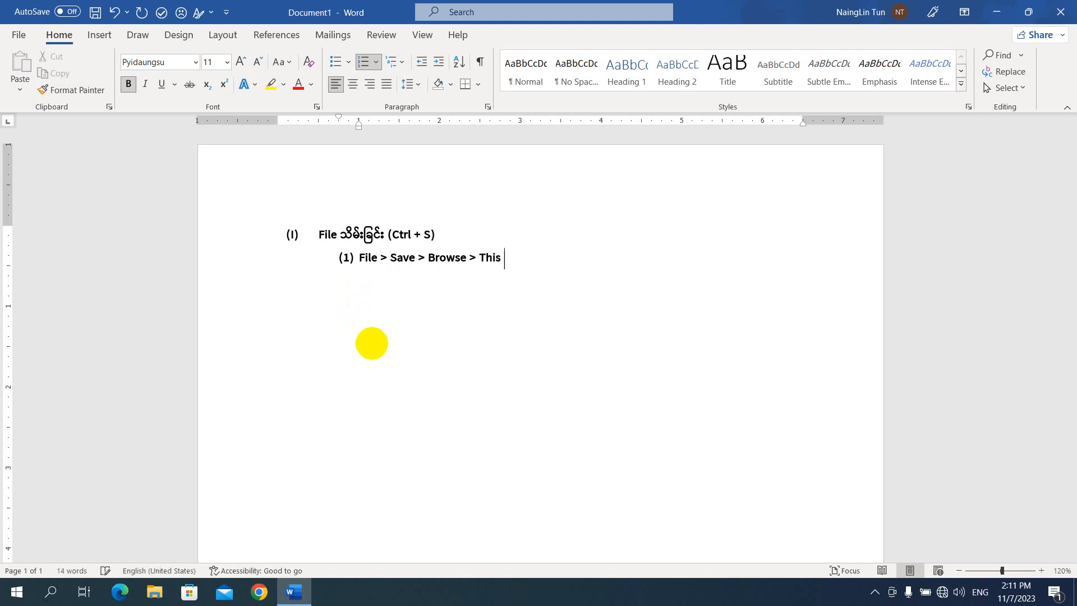
{"action": "type", "text": "Pc"}
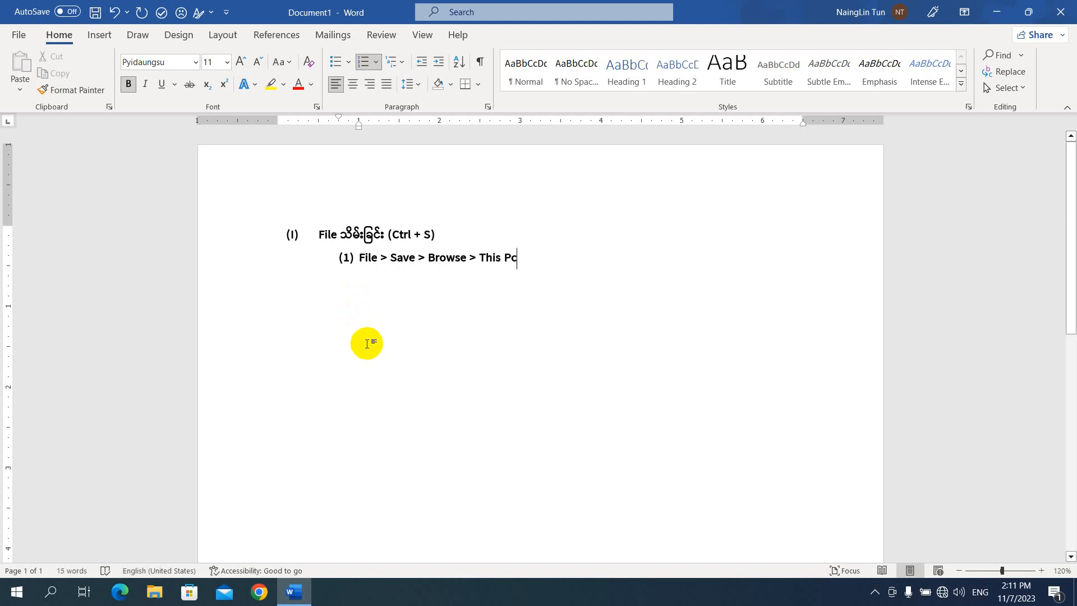
Step: Add a second sub-item reading "File သိမ်းရန် နေရာရွေးပါ။"
{"action": "key", "text": "Return"}
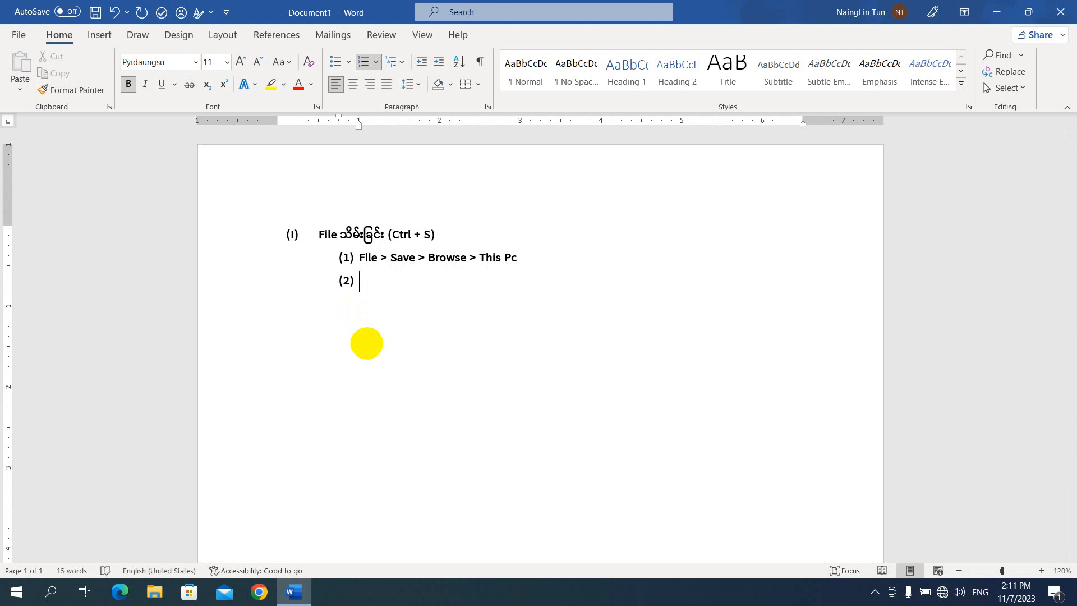
{"action": "type", "text": "File"}
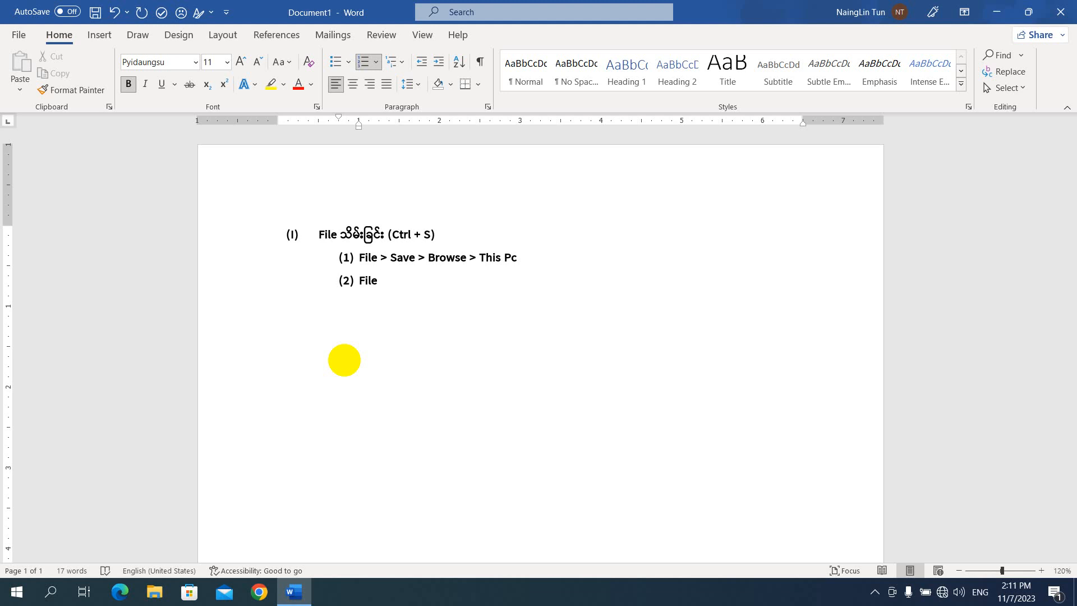
{"action": "key", "text": "super+space"}
{"action": "type", "text": "သိမ်း"}
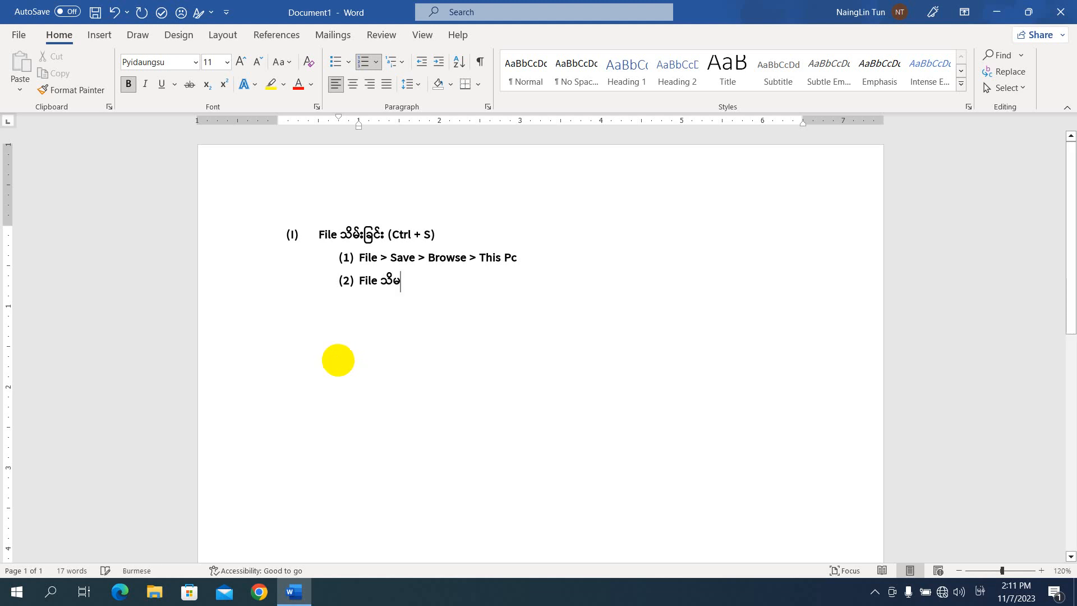
{"action": "type", "text": "ရန် နေရာေ"}
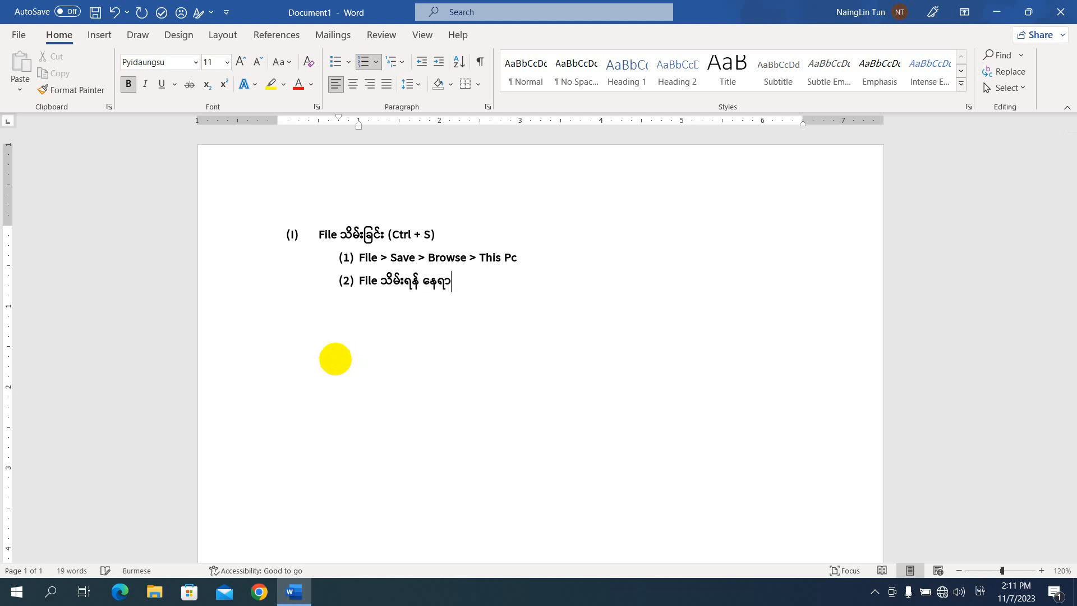
{"action": "type", "text": "ရွးပါ။"}
Step: Add a third sub-item reading "File Name ပေးပါ။" under the first heading
{"action": "key", "text": "Return"}
{"action": "key", "text": "alt+shift"}
{"action": "type", "text": "Fi"}
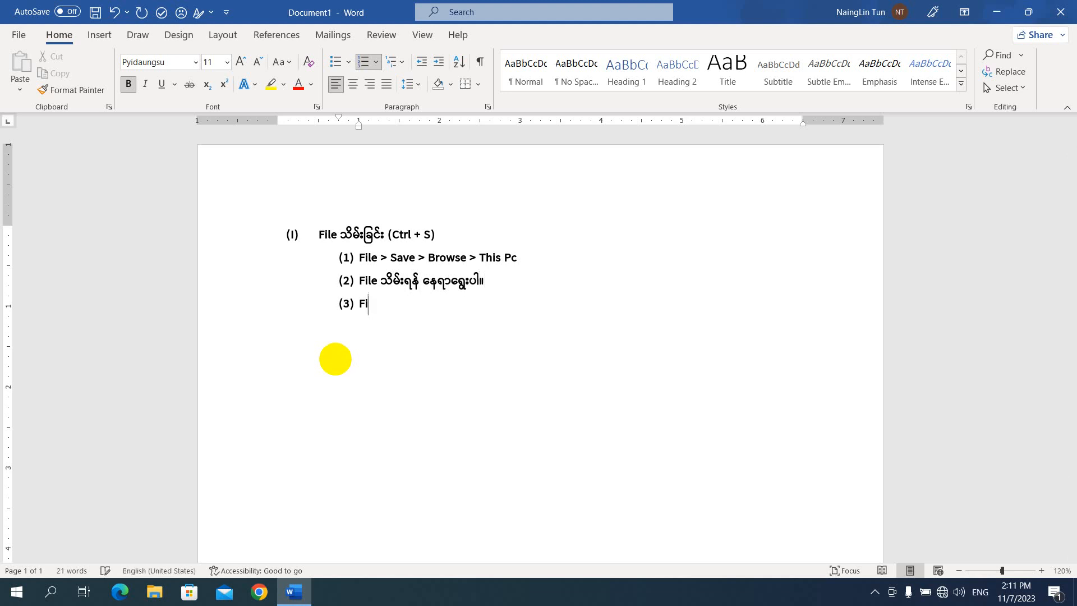
{"action": "type", "text": "le Name"}
{"action": "key", "text": "alt+shift"}
{"action": "type", "text": "ပေါး"}
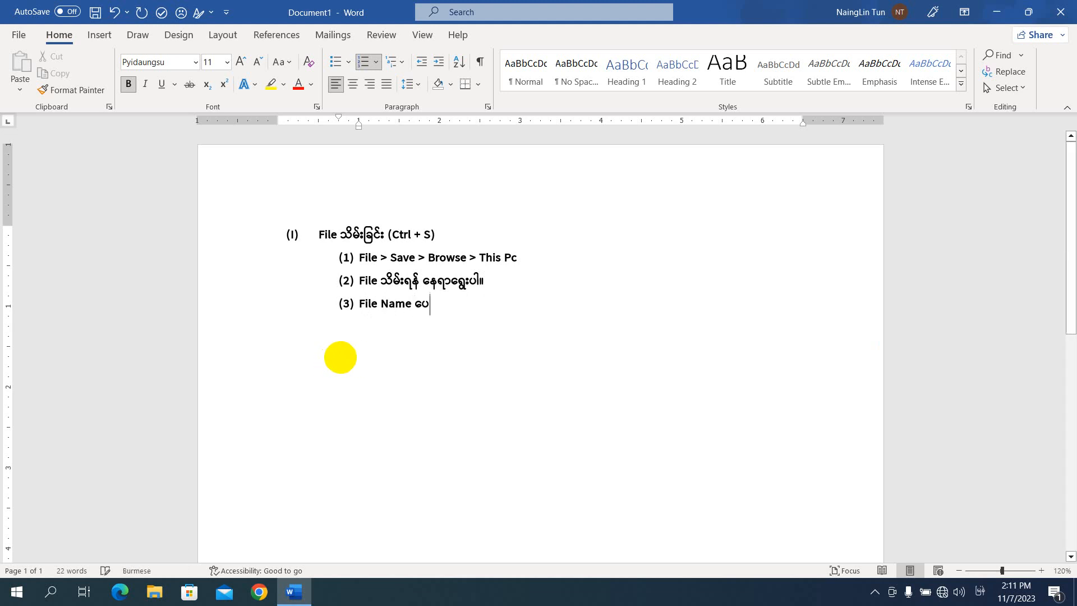
{"action": "type", "text": "ပါ။"}
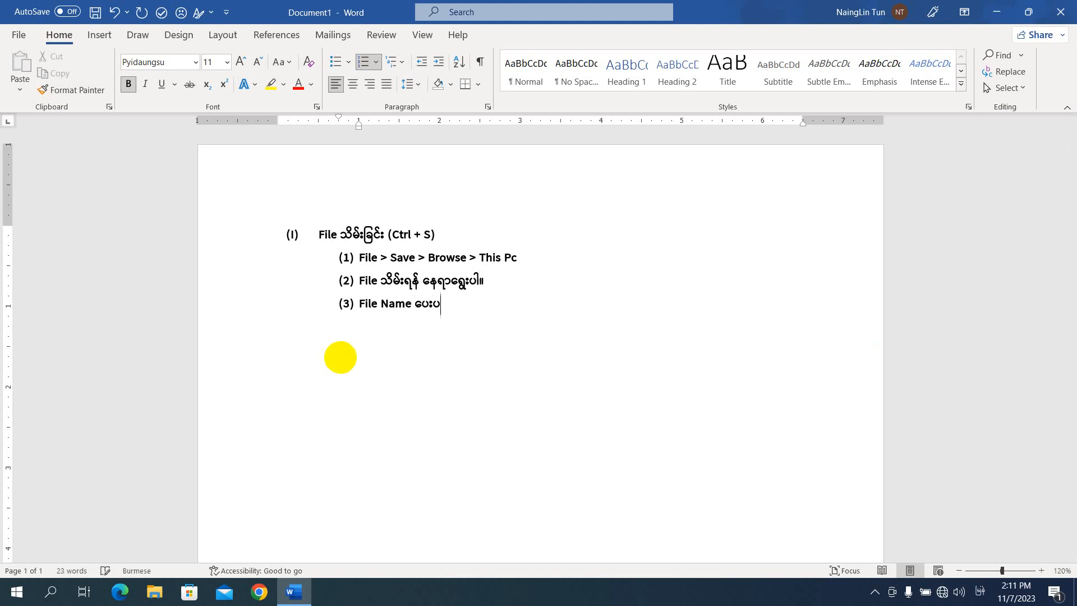
Step: Add a fourth sub-item reading "Save" under the first heading
{"action": "key", "text": "Return"}
{"action": "key", "text": "alt+shift"}
{"action": "type", "text": "Save"}
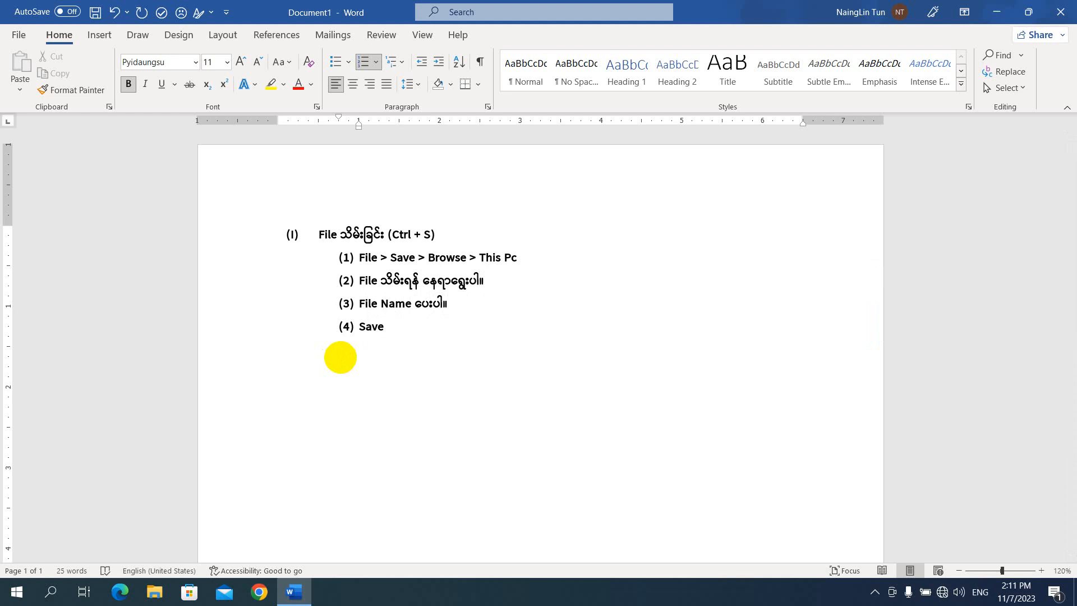
Step: Add a line below "Save", clear its number and indentation, and continue the (I), (II), (III) numbering on it
{"action": "key", "text": "Return"}
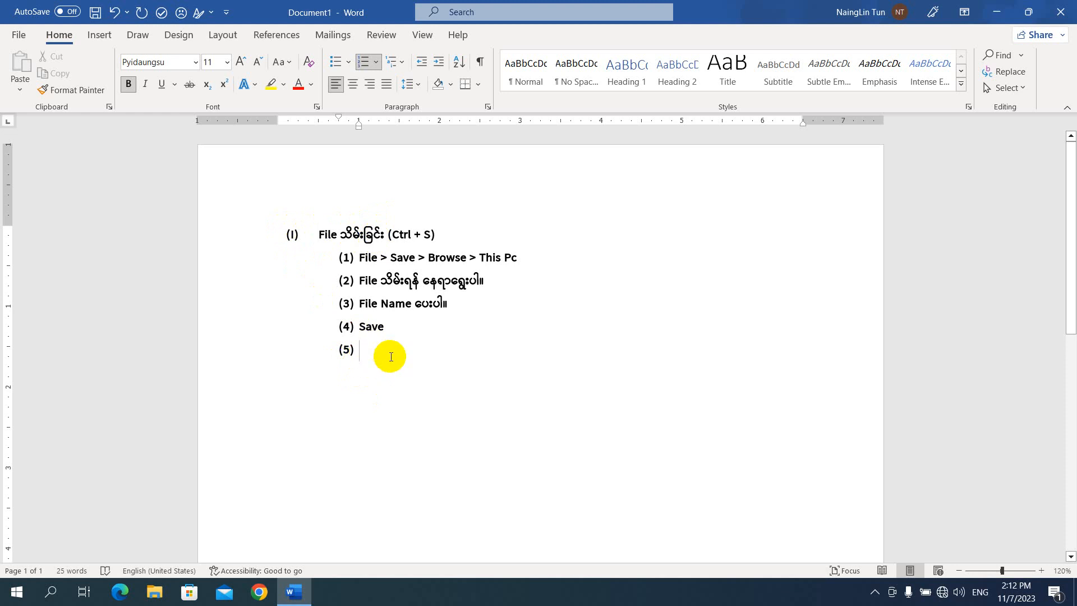
{"action": "key", "text": "BackSpace"}
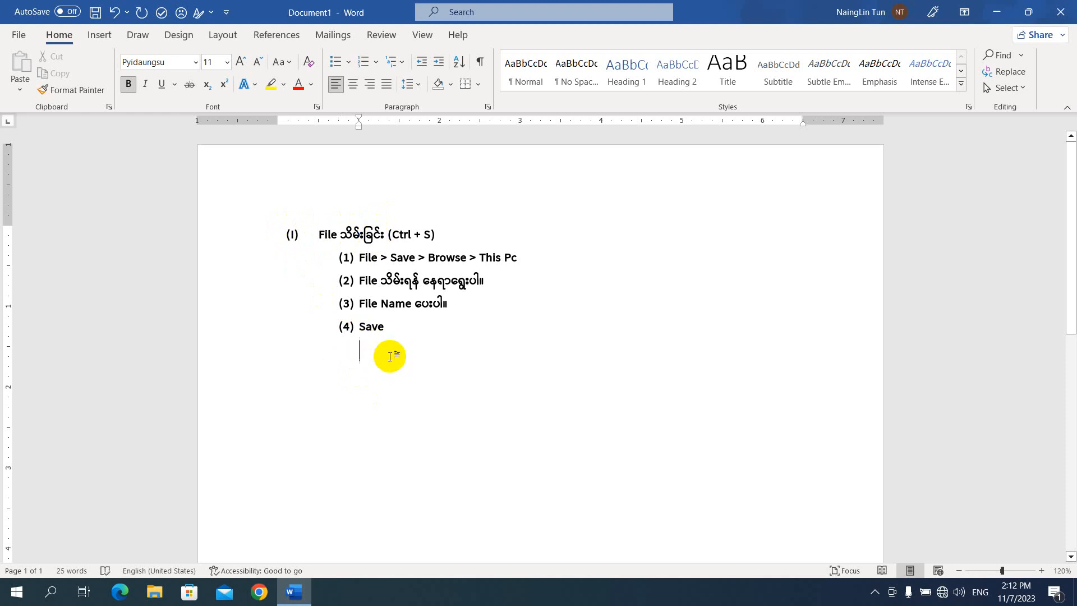
{"action": "key", "text": "BackSpace"}
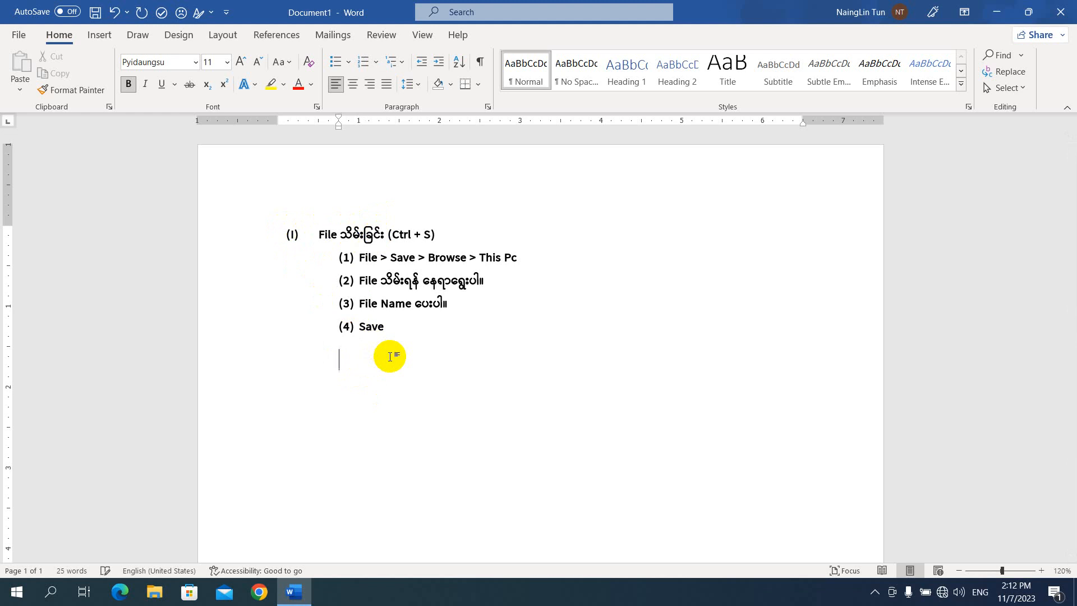
{"action": "key", "text": "BackSpace"}
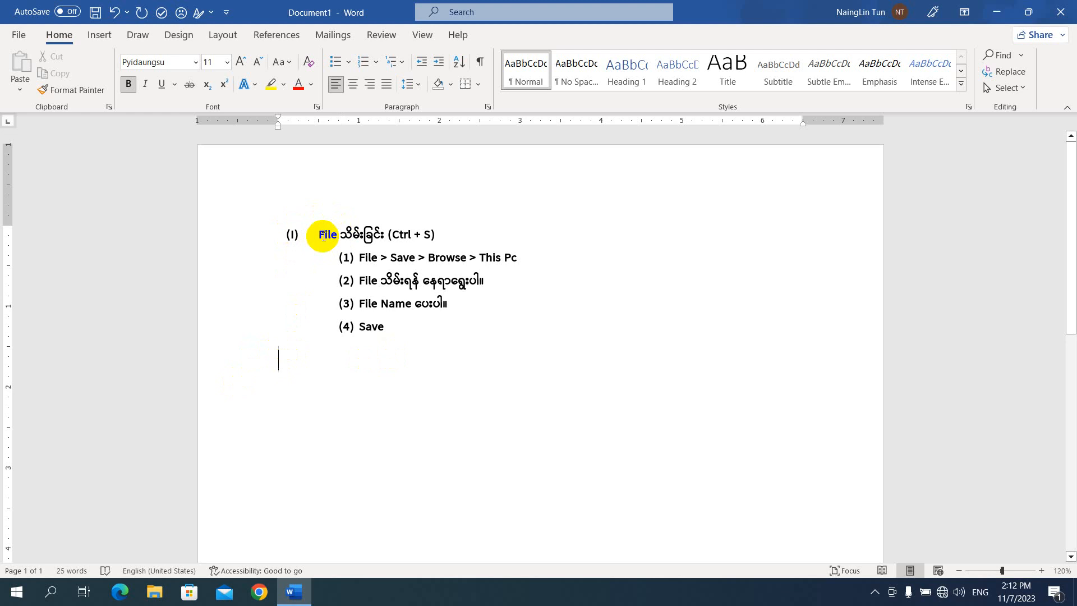
{"action": "left_click", "coordinate": [377, 62]}
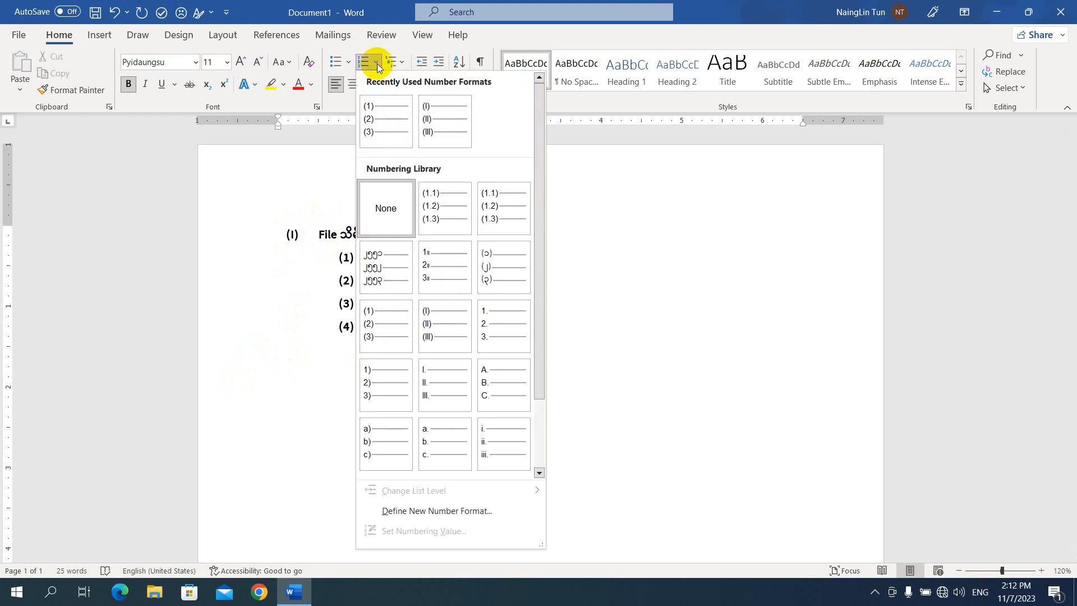
{"action": "left_click", "coordinate": [433, 118]}
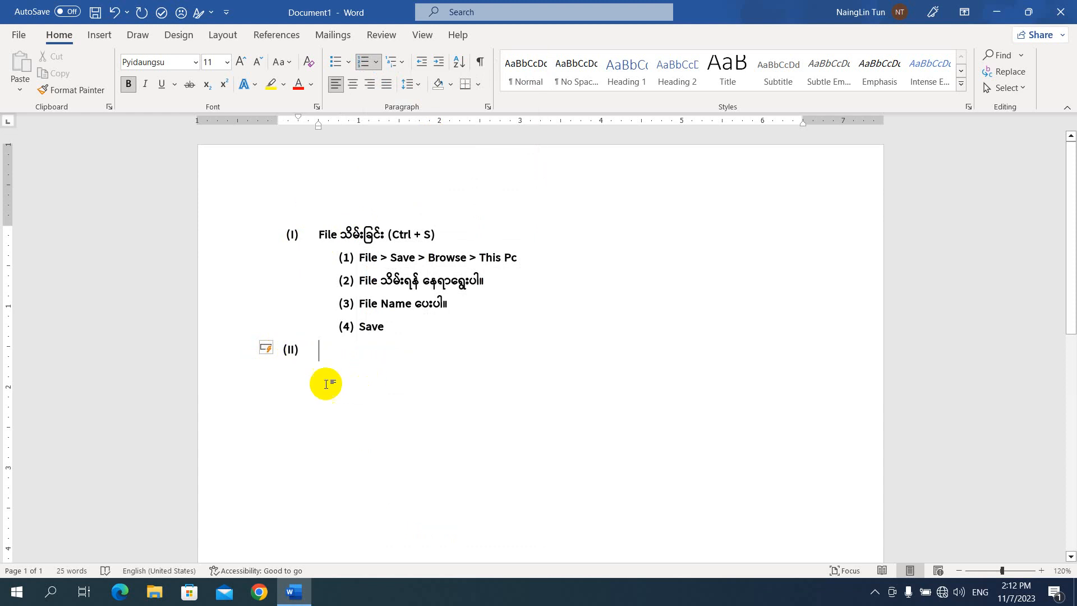
Step: Enter "File ဖွင့်ခြင်း (Ctrl + O)" as the second Roman numeral heading
{"action": "type", "text": "File"}
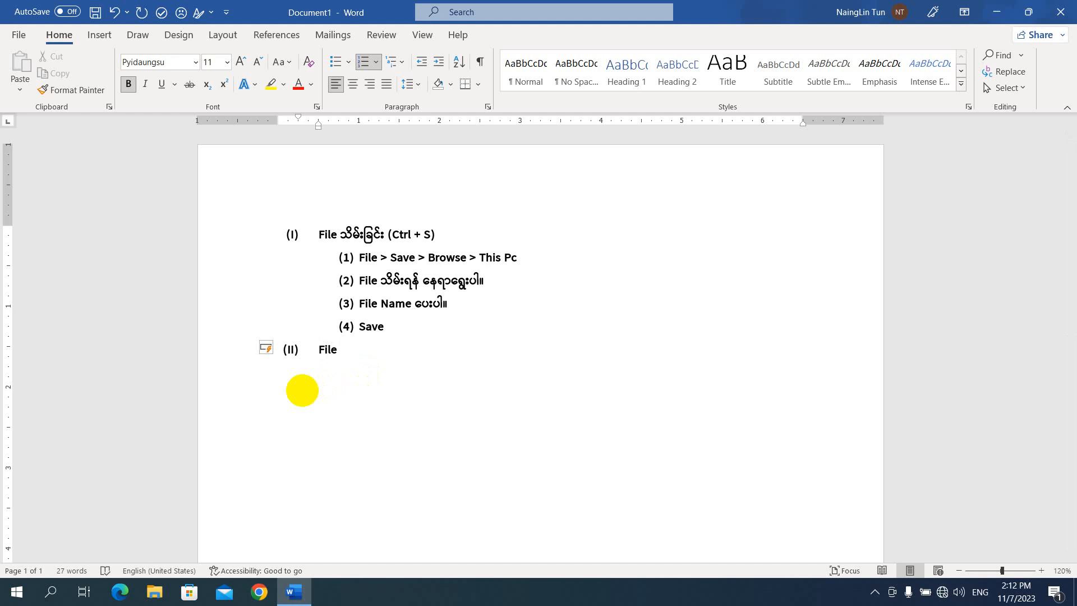
{"action": "key", "text": "alt+shift"}
{"action": "type", "text": "ဖွင့်ခြင်း"}
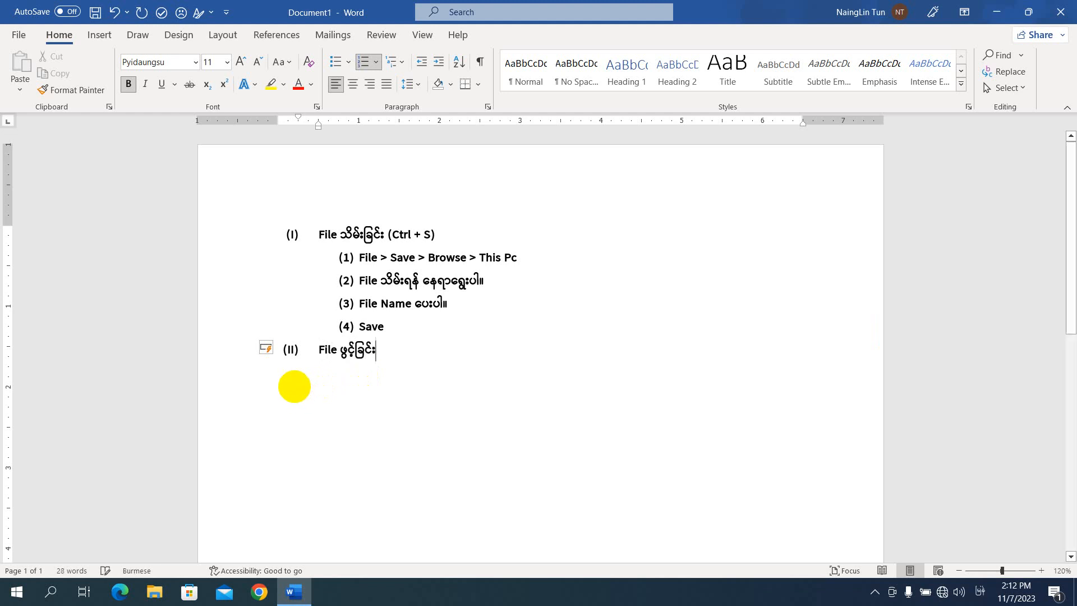
{"action": "type", "text": " ("}
{"action": "key", "text": "alt+shift"}
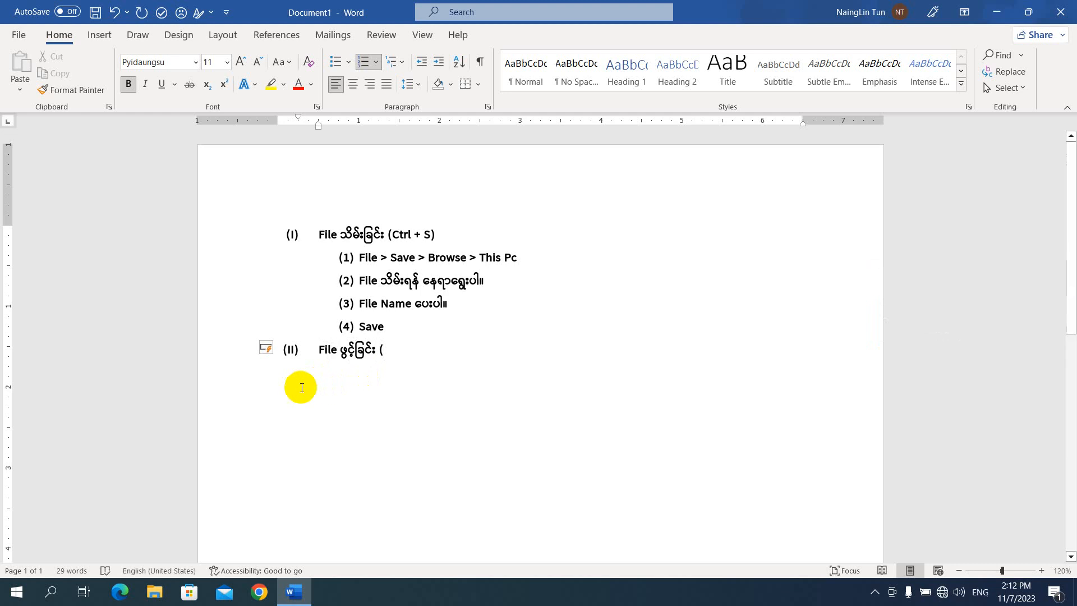
{"action": "type", "text": "Ctrol"}
{"action": "key", "text": "BackSpace"}
{"action": "key", "text": "BackSpace"}
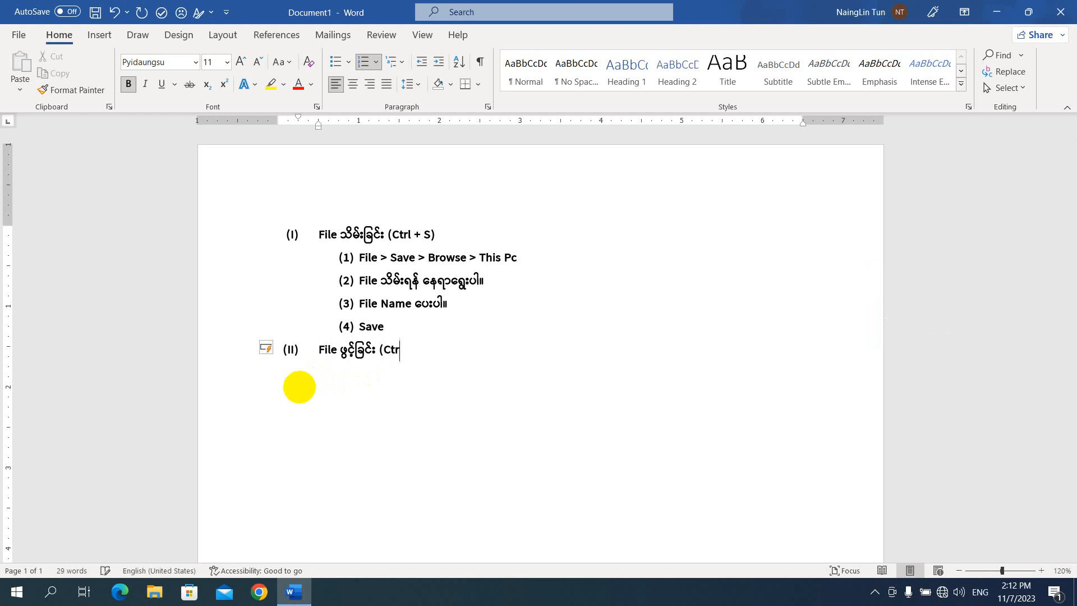
{"action": "type", "text": "l + O)"}
Step: Add a line below the second heading, remove its Roman numeral, and apply the (1), (2), (3) numbering format
{"action": "key", "text": "Return"}
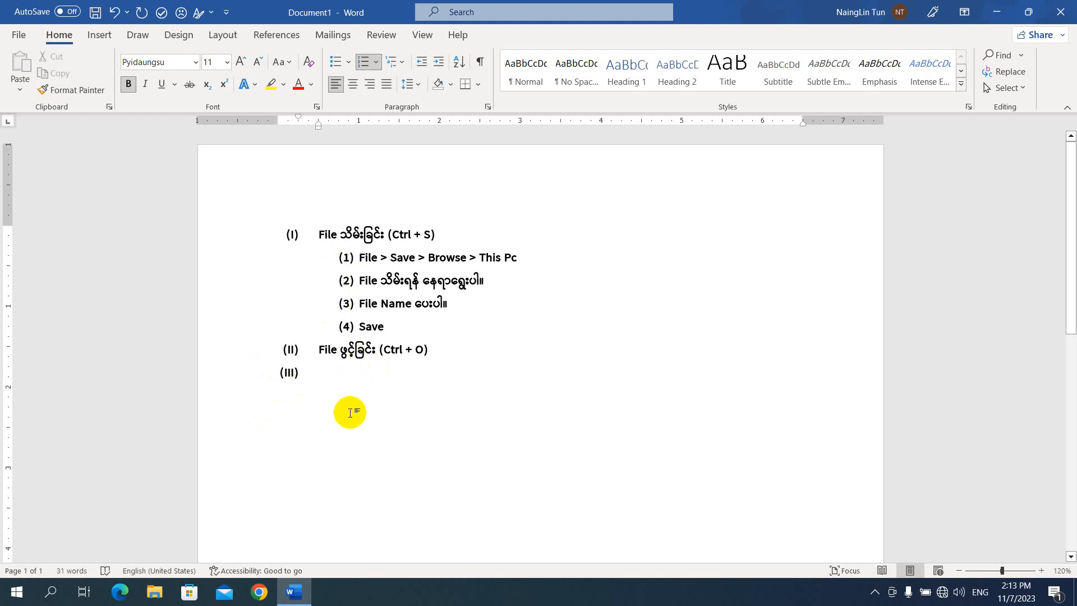
{"action": "key", "text": "BackSpace"}
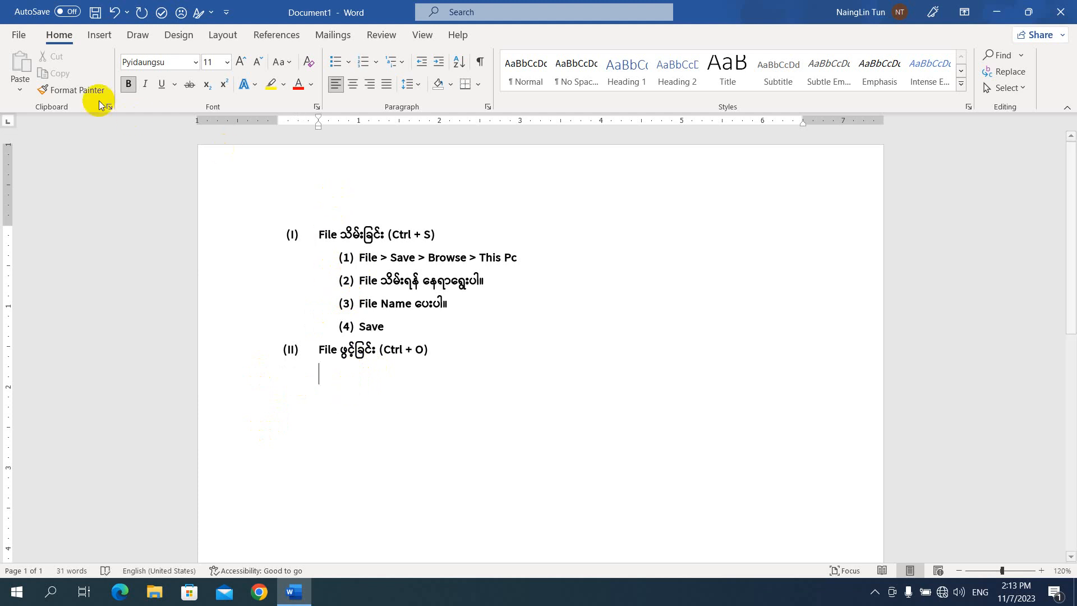
{"action": "left_click", "coordinate": [375, 64]}
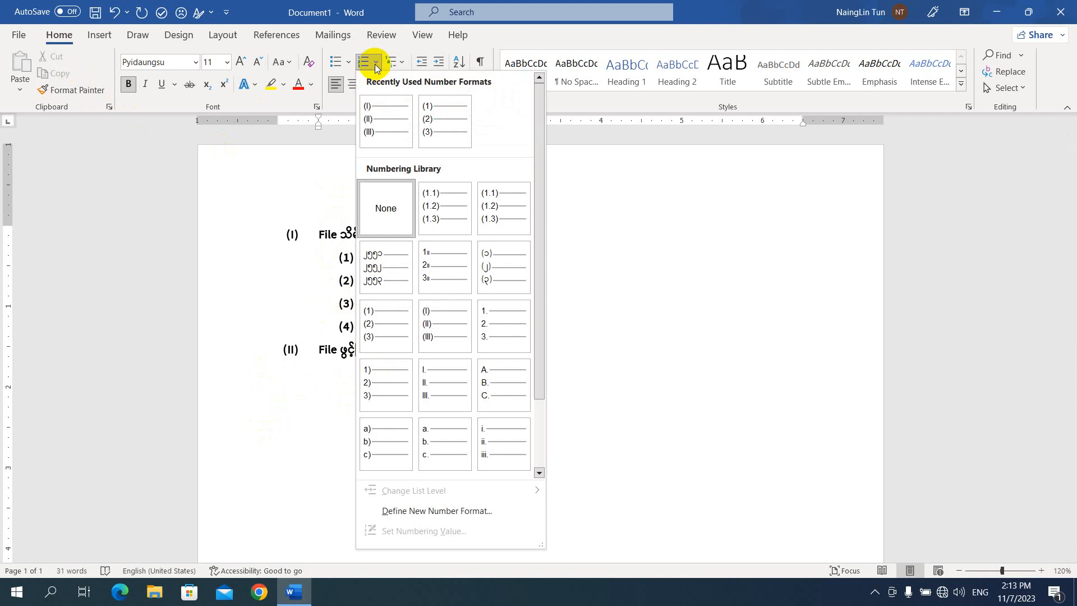
{"action": "left_click", "coordinate": [442, 120]}
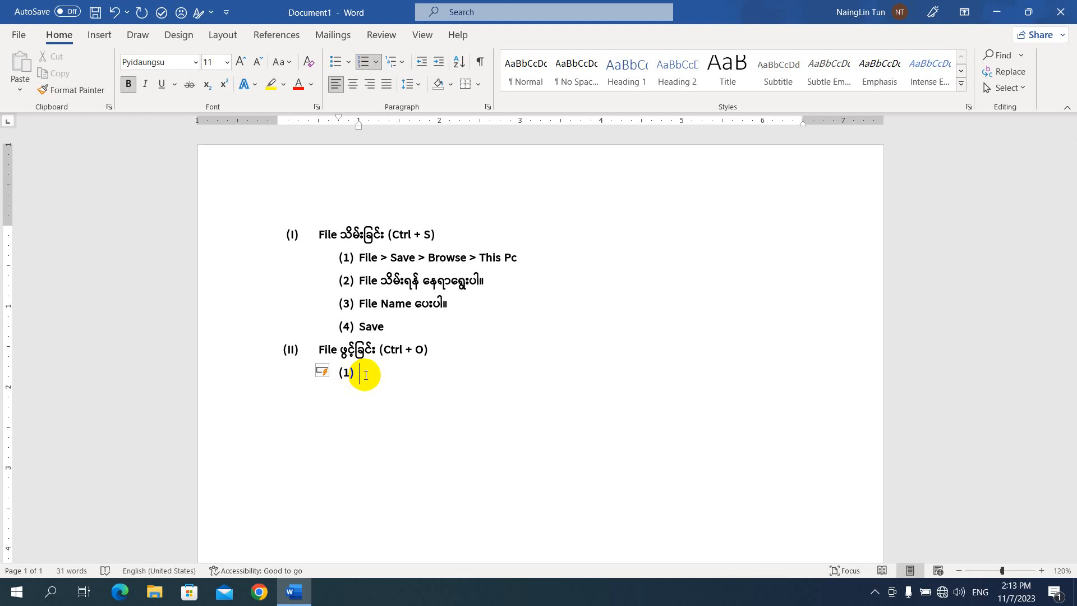
Step: Enter "File > Open" as the first sub-item under the second heading
{"action": "type", "text": "F"}
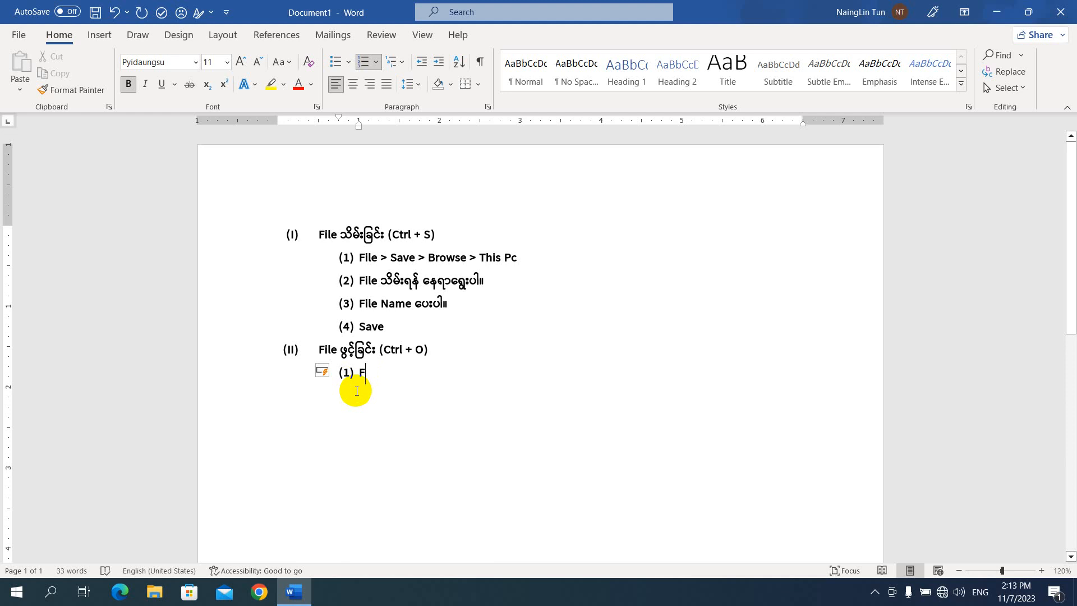
{"action": "type", "text": "il e"}
{"action": "key", "text": "BackSpace"}
{"action": "key", "text": "BackSpace"}
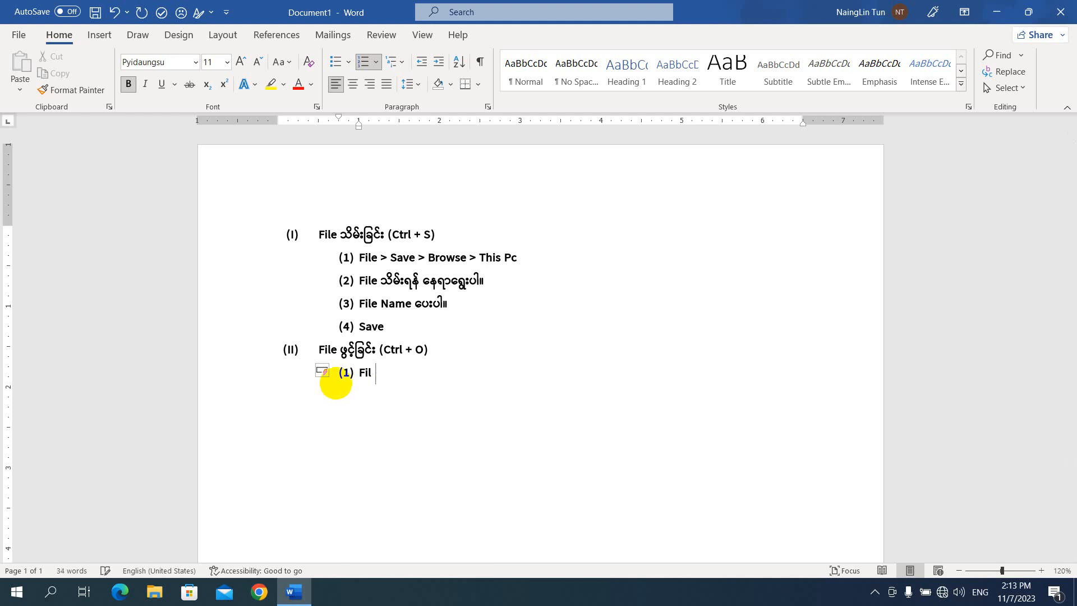
{"action": "type", "text": "e > Open"}
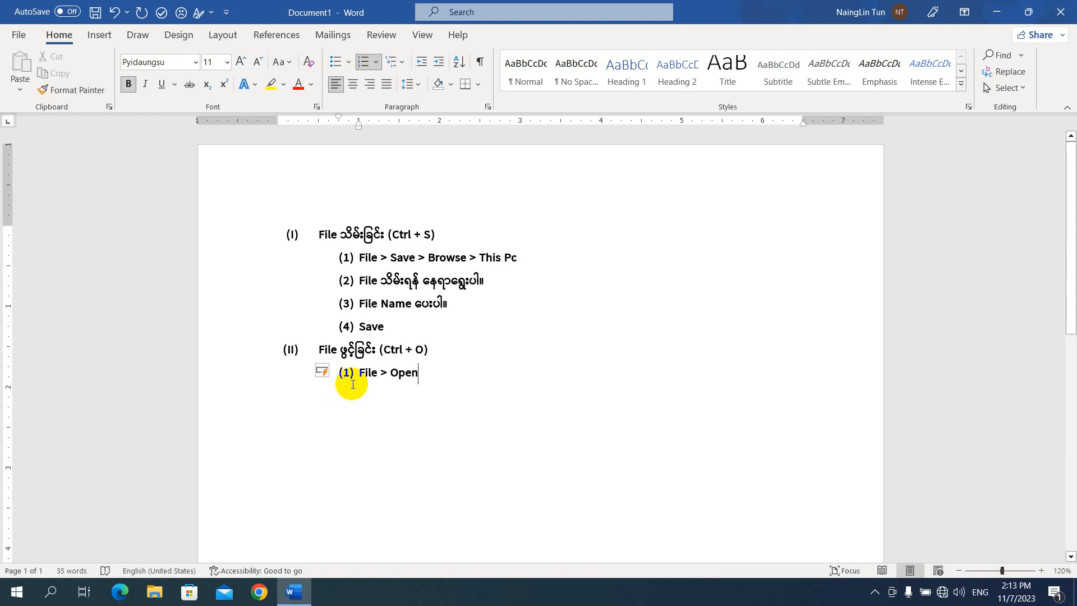
Step: Add a second sub-item reading "ကိုယ်အသုံးပြုမည့် ဖိုင်ကို Select ပေး၍ ဖွင့်နိုင်သည်။" under the second heading
{"action": "key", "text": "Return"}
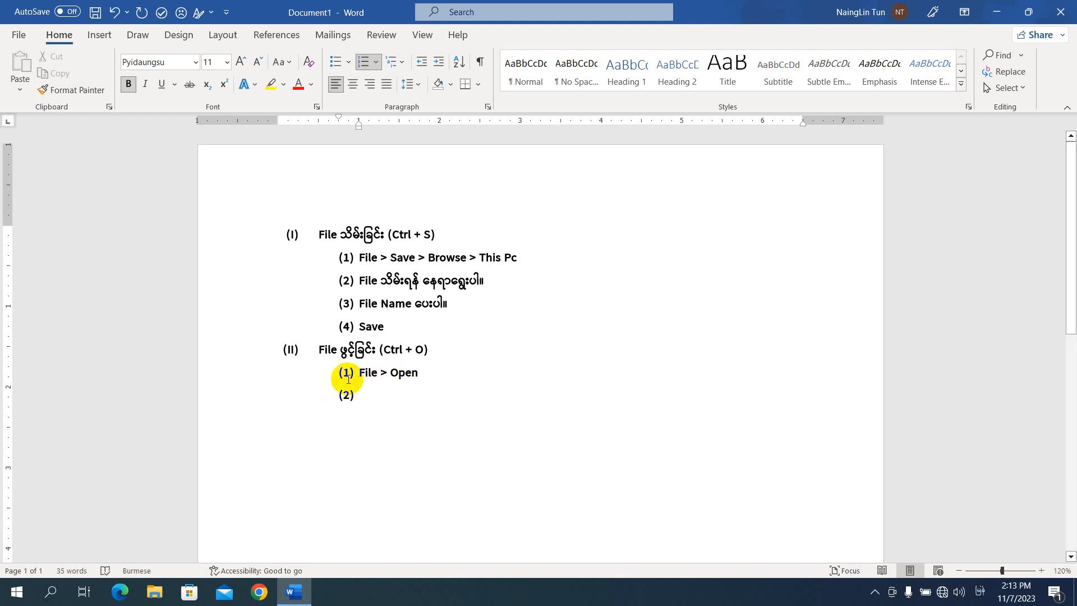
{"action": "key", "text": "alt+shift"}
{"action": "type", "text": "ကိုယ"}
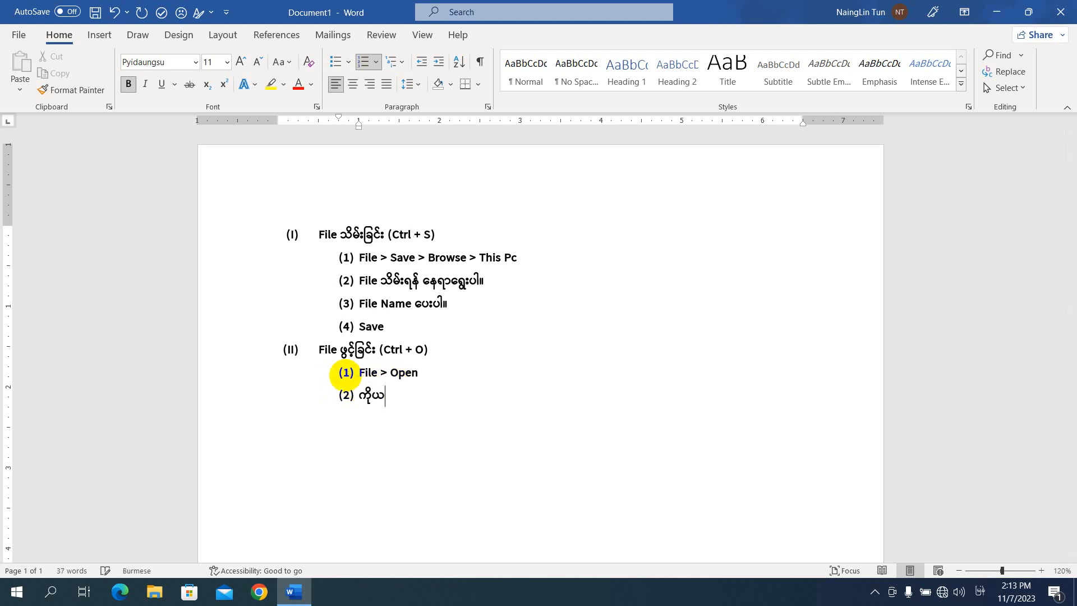
{"action": "type", "text": "်အသုံးပြုမည့် "}
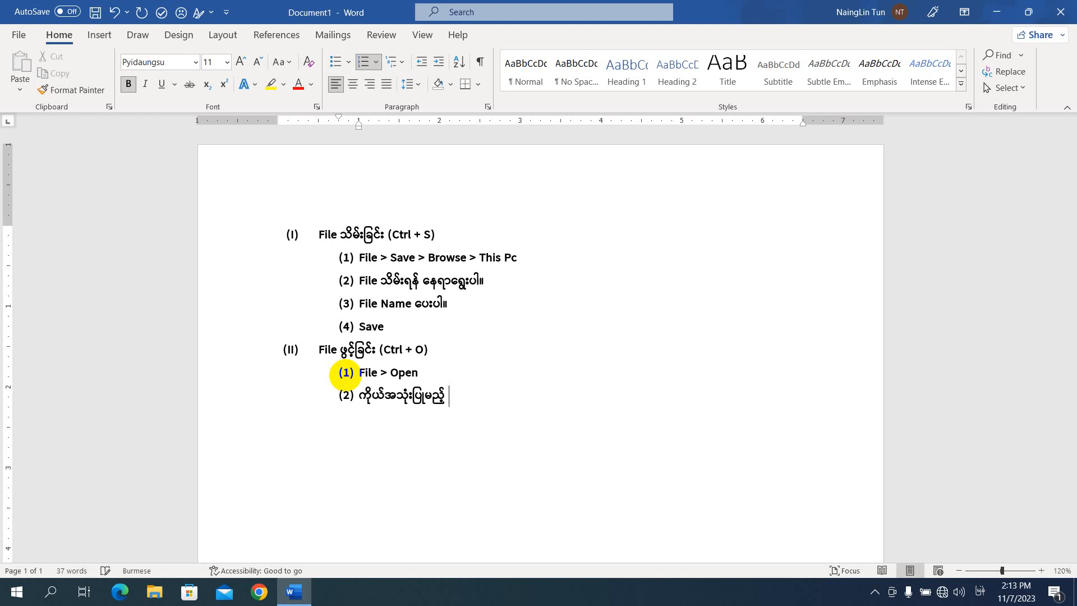
{"action": "type", "text": "ဖိုင်"}
{"action": "type", "text": "ကို"}
{"action": "key", "text": "alt+shift"}
{"action": "type", "text": "Select"}
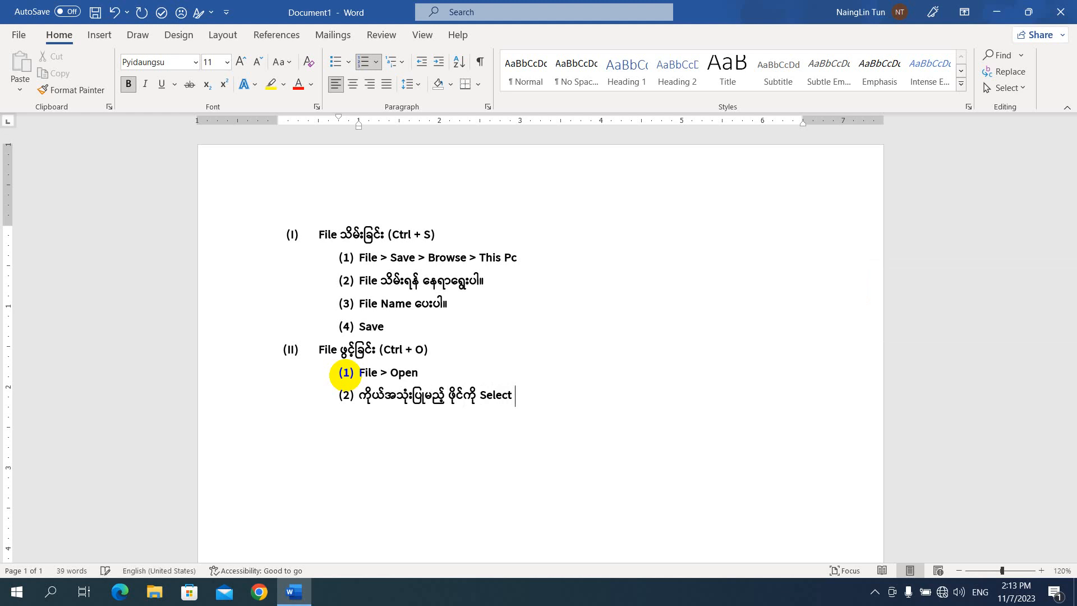
{"action": "key", "text": "alt+shift"}
{"action": "type", "text": "ပေး၍ ဖွင့်န"}
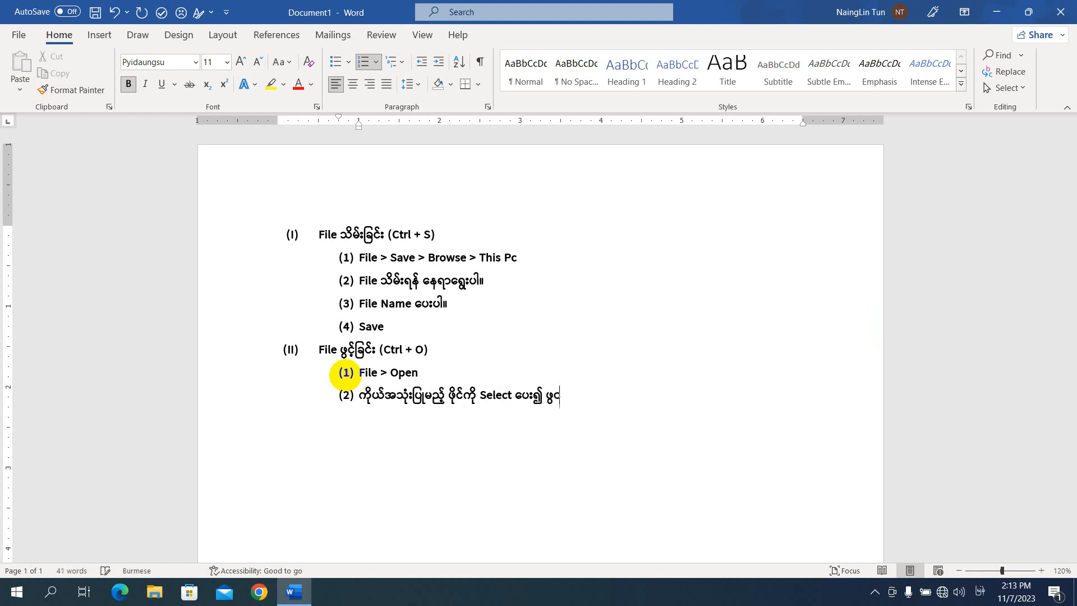
{"action": "type", "text": "ိုင်သည်။"}
Step: Add a line below the last sub-item, clear its number and indentation, and apply the (I), (II), (III) numbering format
{"action": "key", "text": "Return"}
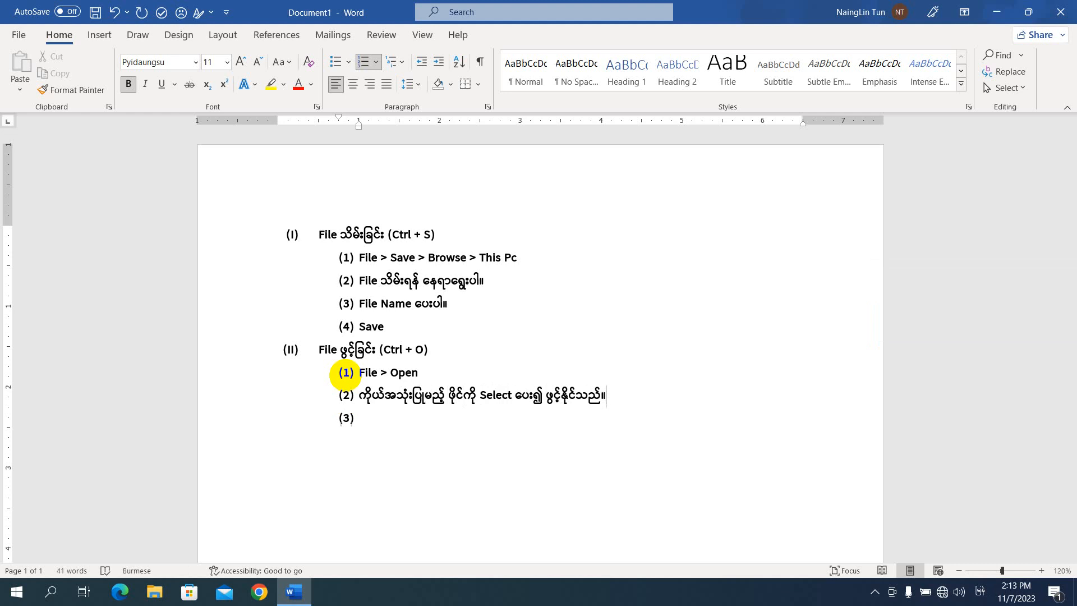
{"action": "key", "text": "alt+shift"}
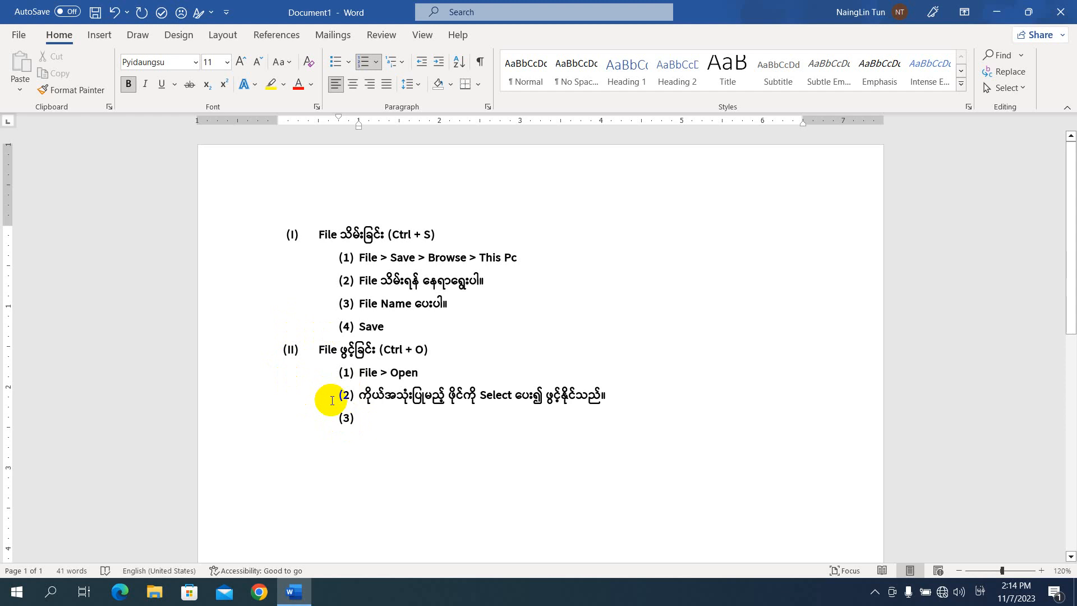
{"action": "key", "text": "BackSpace"}
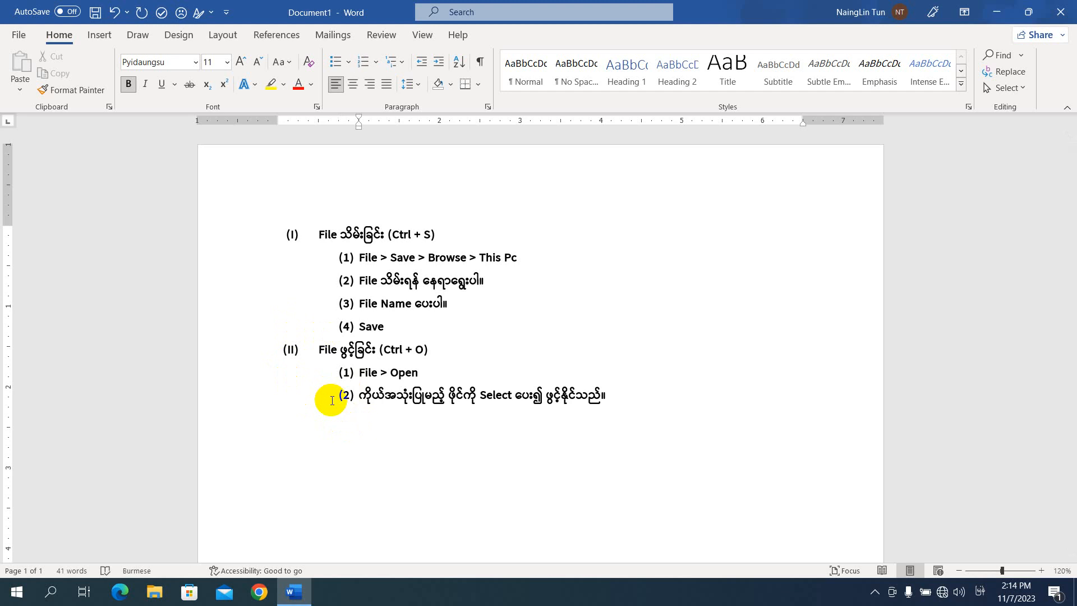
{"action": "key", "text": "BackSpace"}
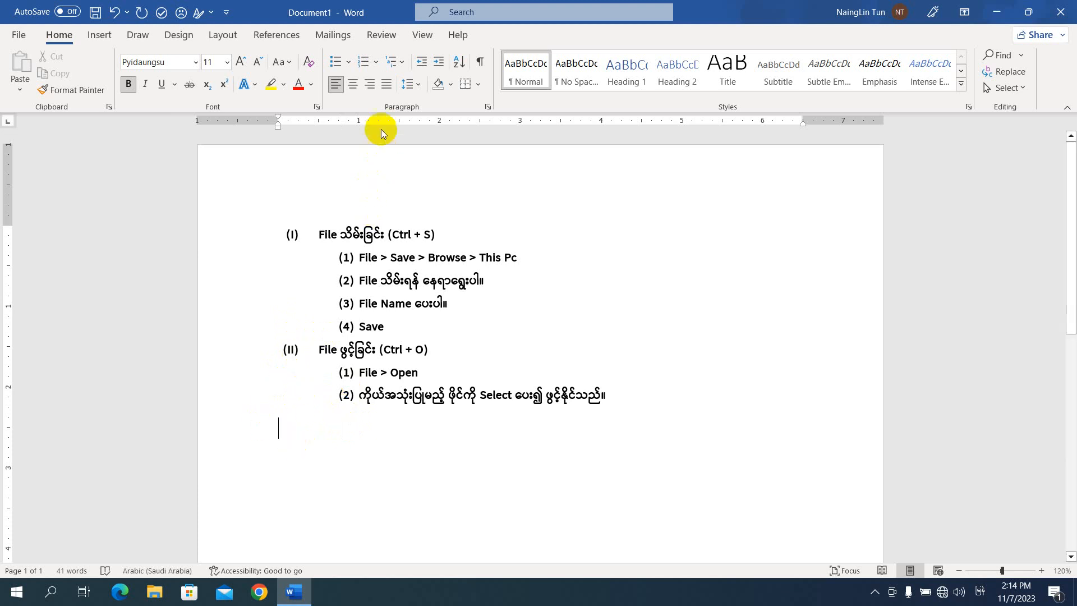
{"action": "left_click", "coordinate": [377, 63]}
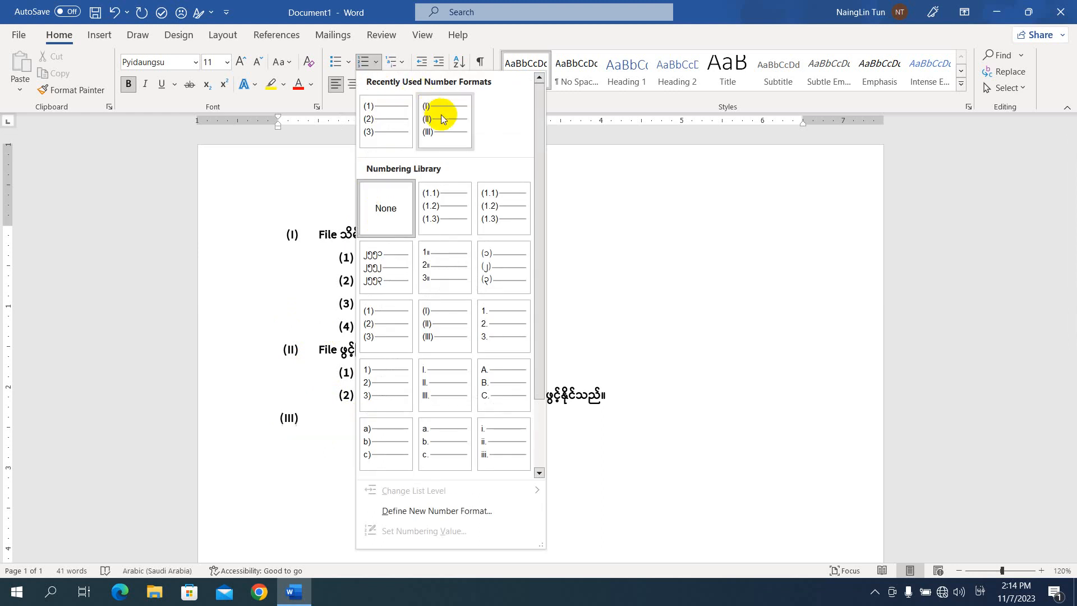
{"action": "left_click", "coordinate": [441, 115]}
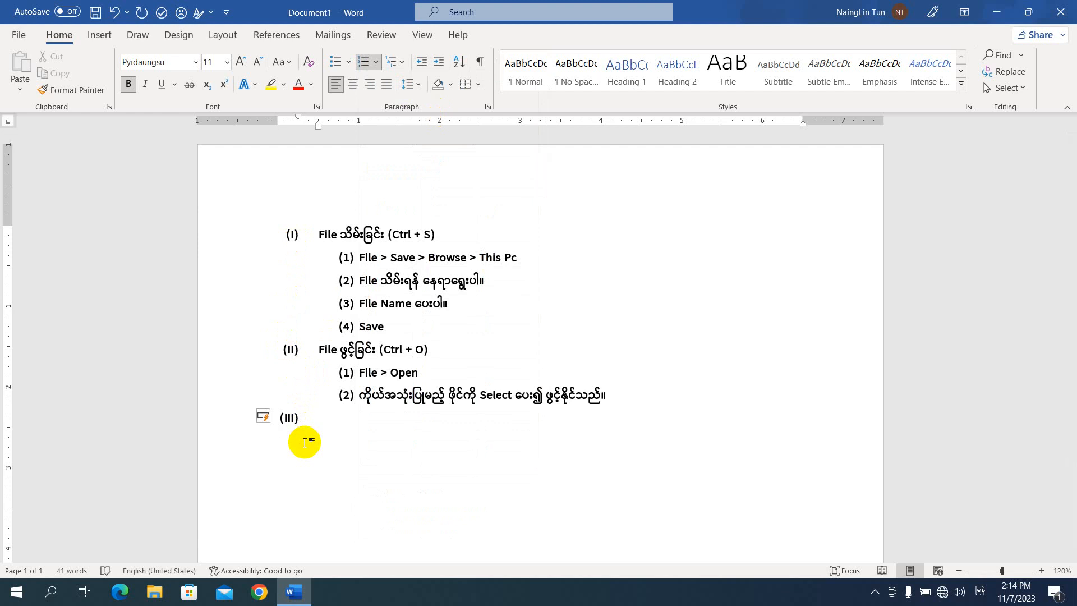
Step: Enter "File New (Ctrl + N)" as the text of the third Roman numeral heading
{"action": "key", "text": "super+space"}
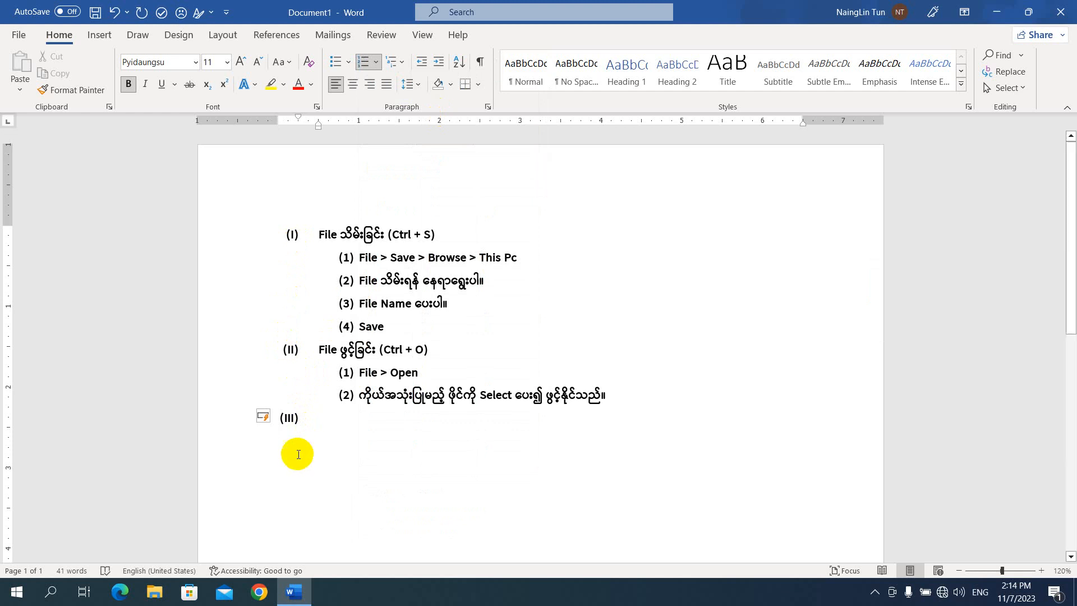
{"action": "type", "text": "File "}
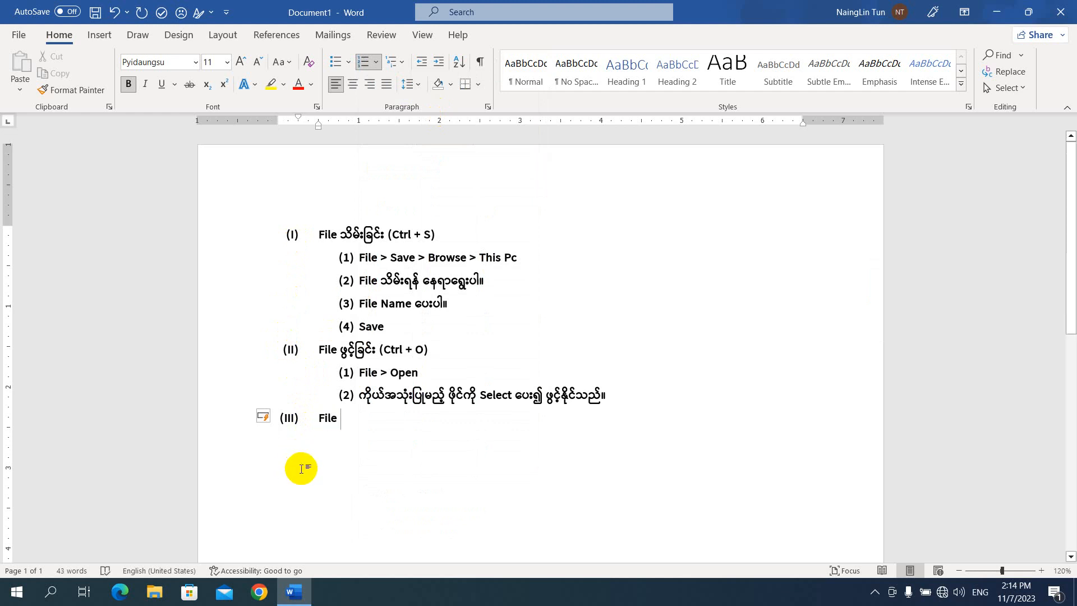
{"action": "type", "text": "New "}
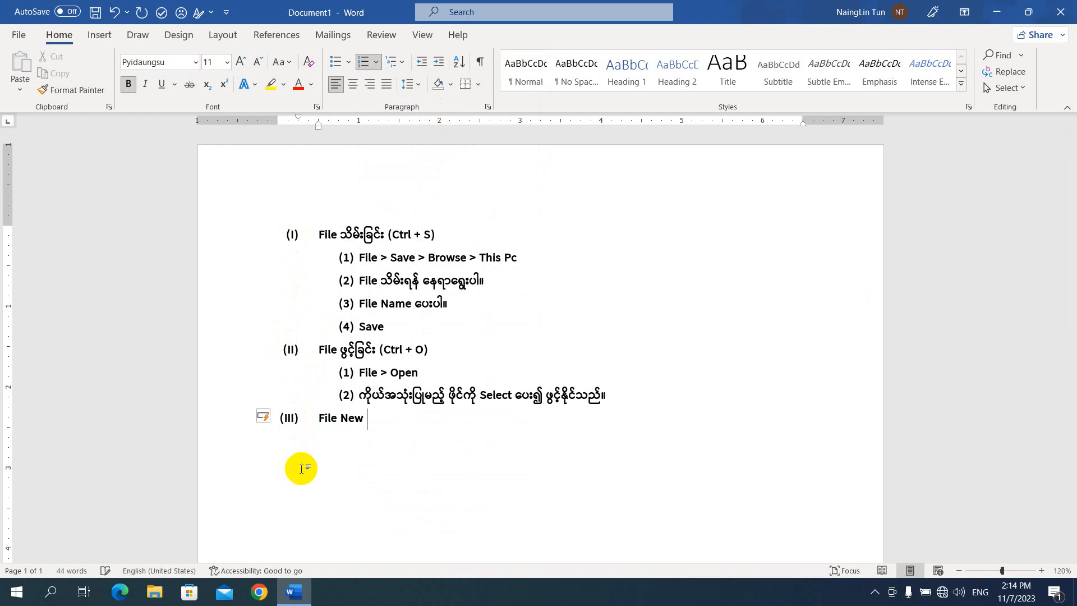
{"action": "type", "text": "(Crl"}
{"action": "key", "text": "BackSpace"}
{"action": "key", "text": "BackSpace"}
{"action": "type", "text": "trl + N)"}
Step: Append the Burmese text "စာရွက်အသစ်ခေါ်ခြင်း" to the end of the third heading
{"action": "key", "text": "super+space"}
{"action": "type", "text": "စာရက"}
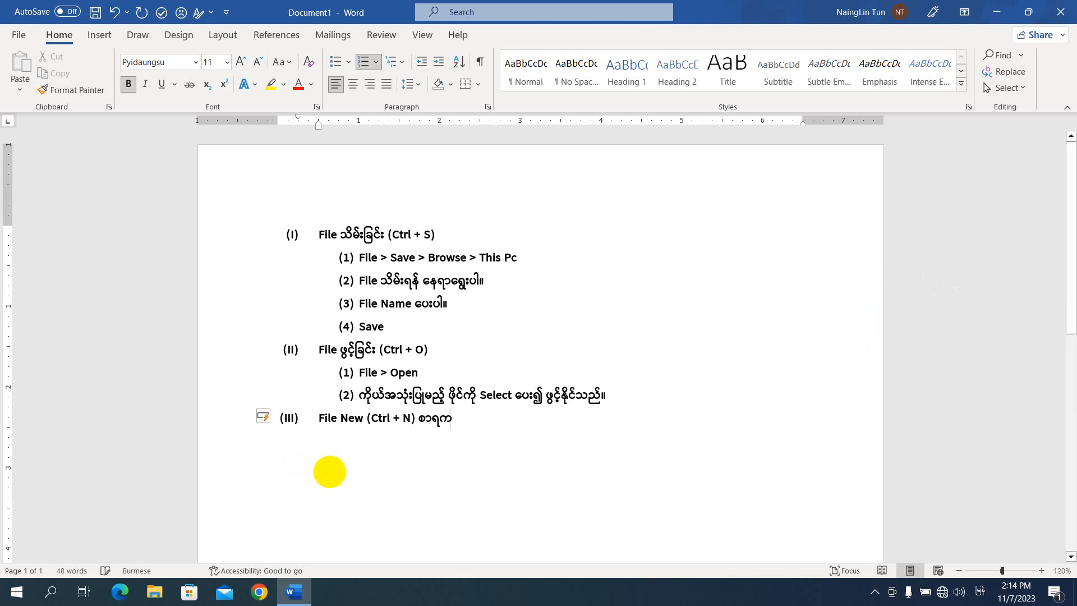
{"action": "key", "text": "BackSpace"}
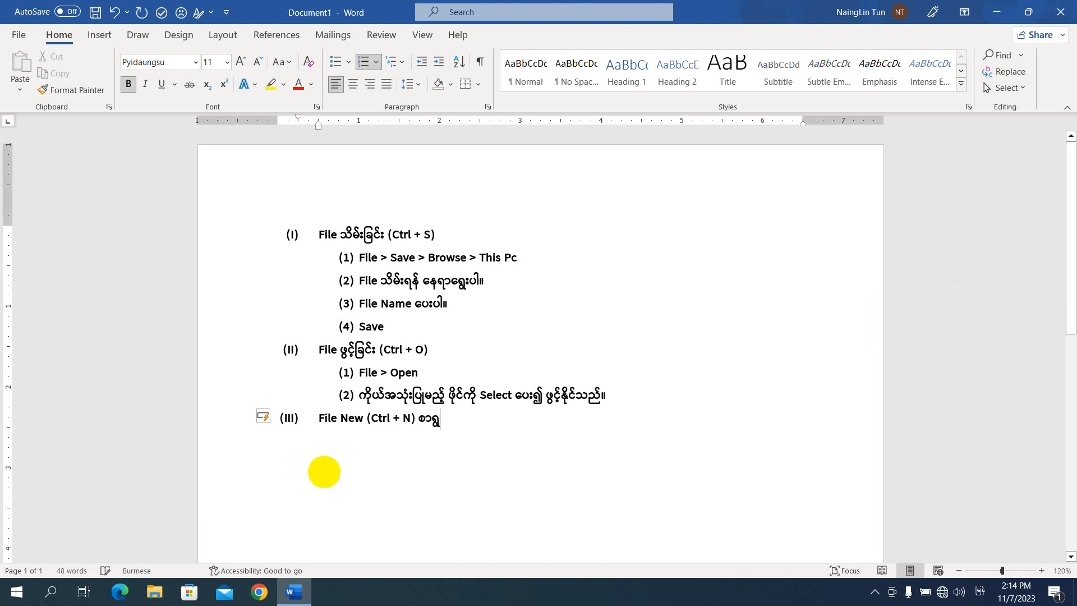
{"action": "type", "text": "က်အသစ်ခေ"}
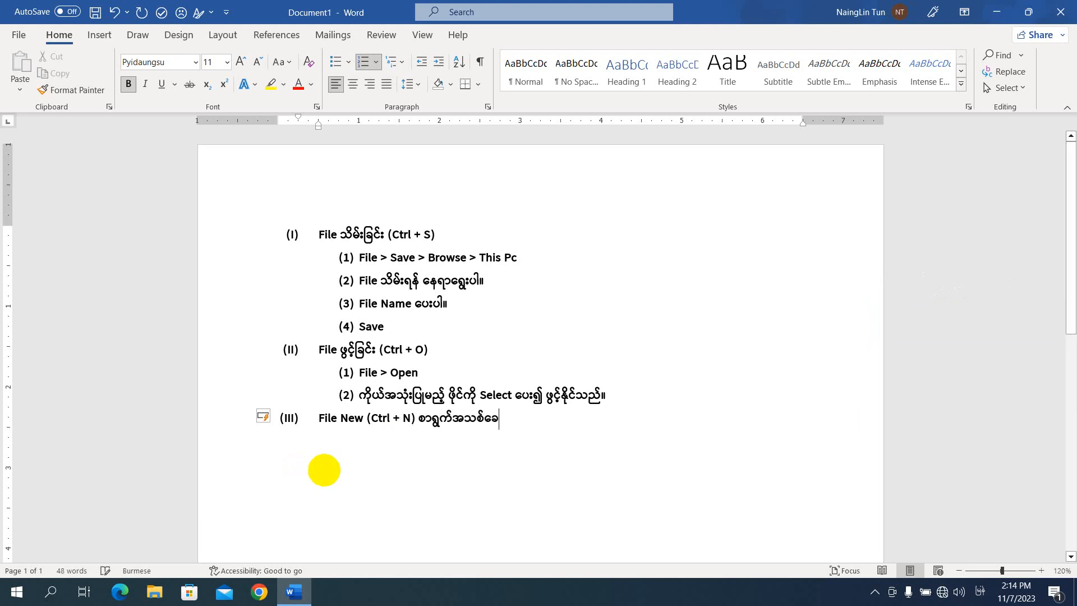
{"action": "type", "text": "ါ်ခြင်း"}
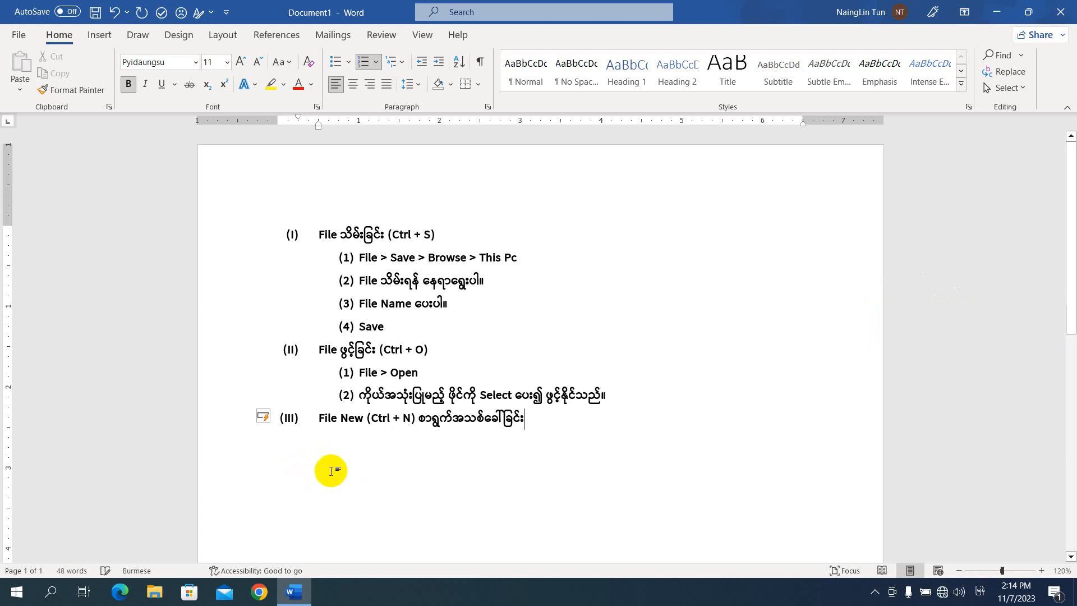
Step: Add a line below the third heading, remove its Roman numeral, and apply the (1), (2), (3) numbering format
{"action": "key", "text": "Return"}
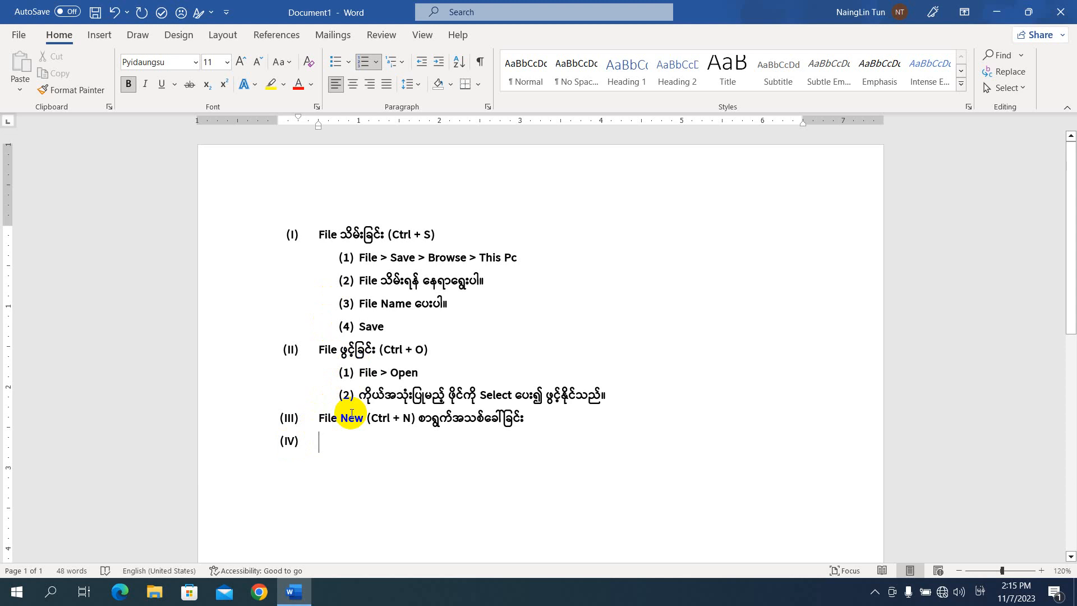
{"action": "key", "text": "BackSpace"}
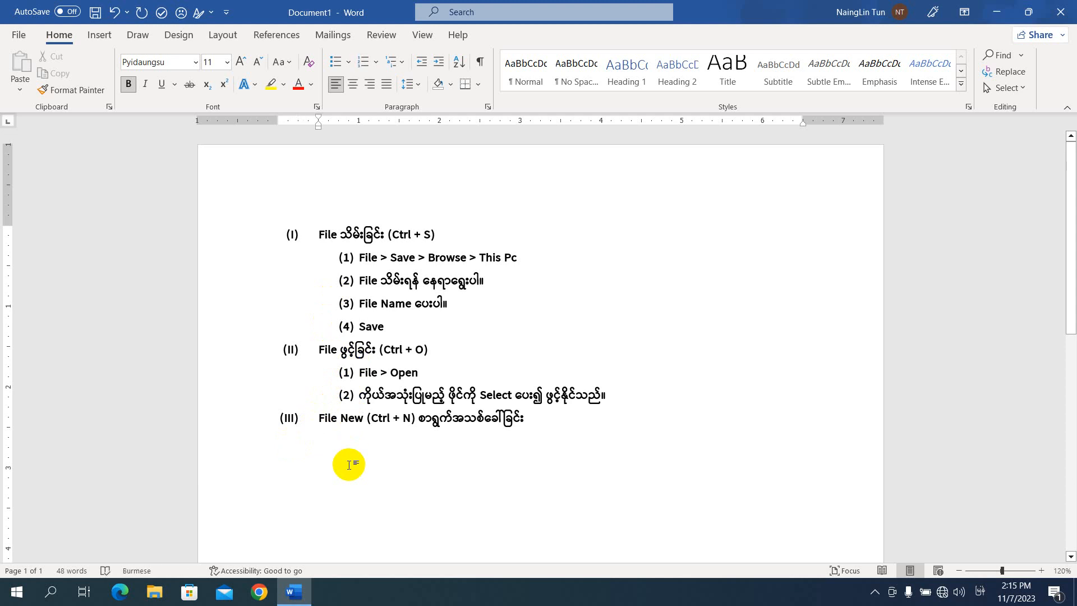
{"action": "left_click", "coordinate": [377, 61]}
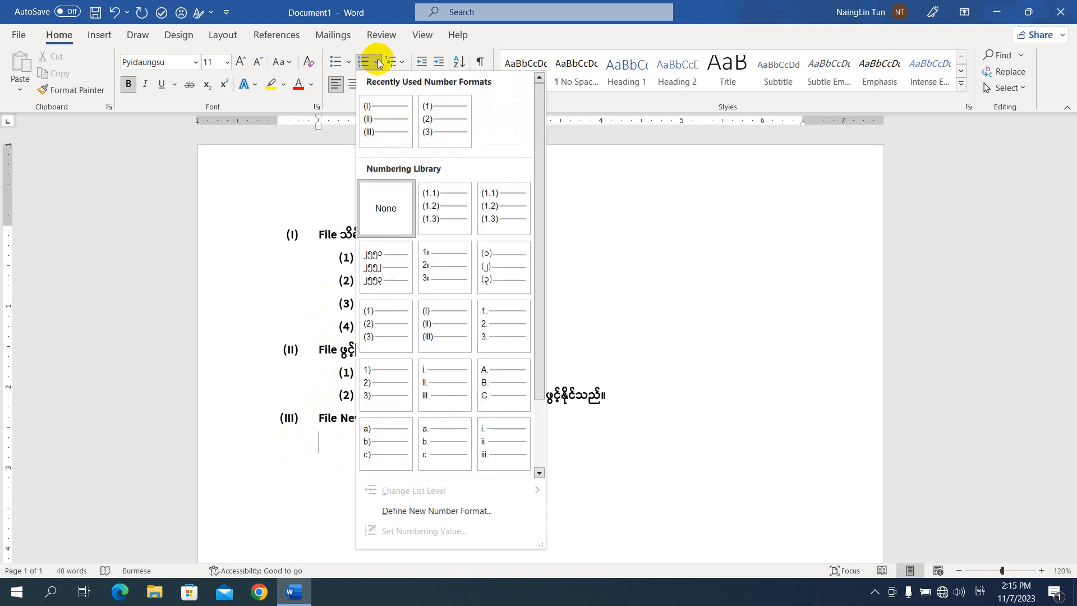
{"action": "left_click", "coordinate": [439, 123]}
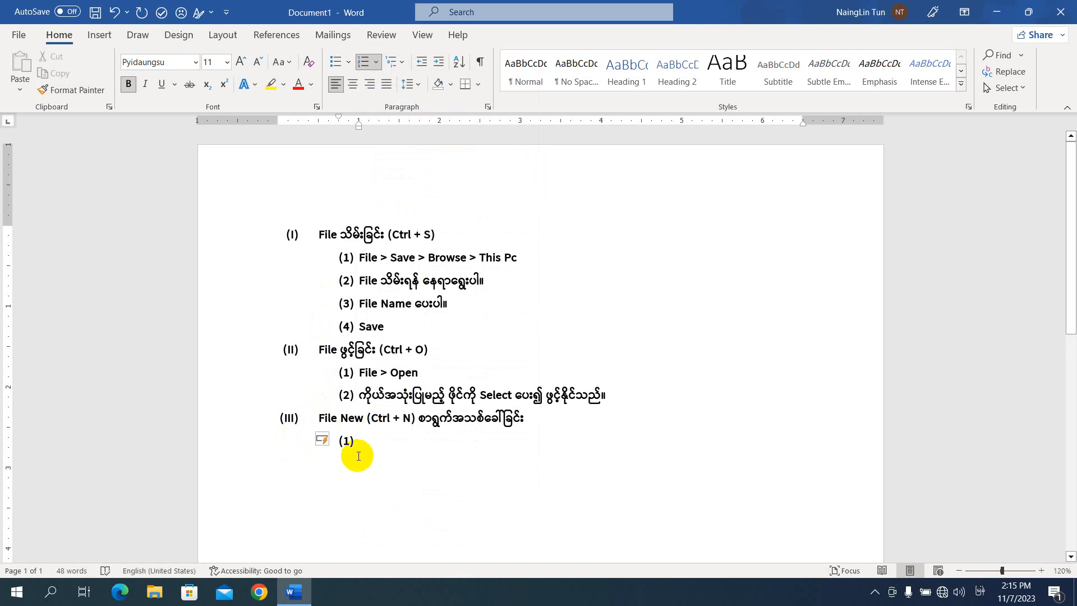
Step: Enter "File > New" as the first sub-item under the third heading
{"action": "type", "text": "Fie"}
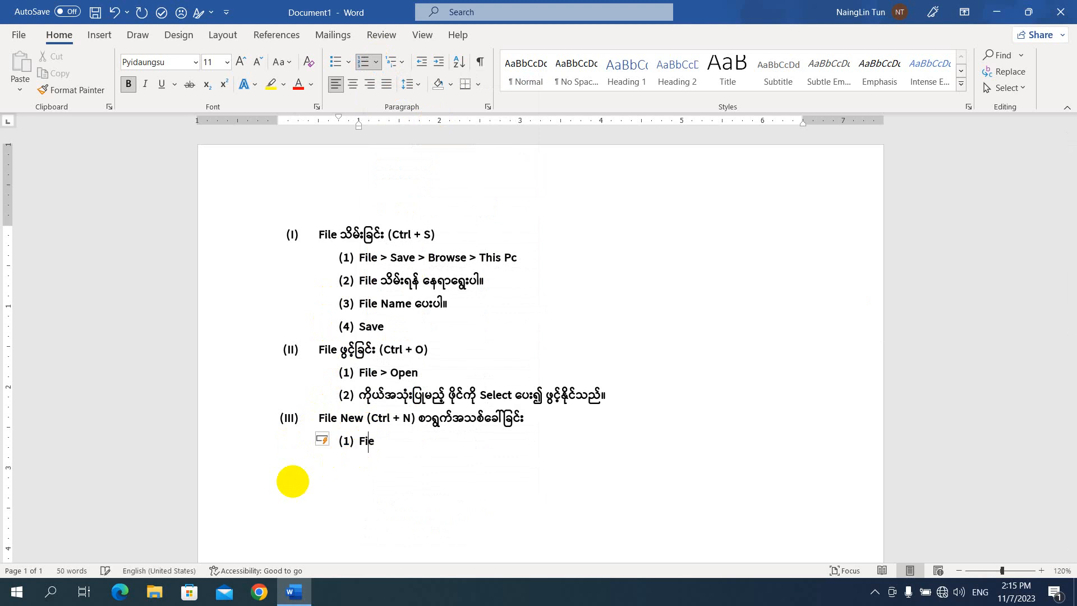
{"action": "key", "text": "BackSpace"}
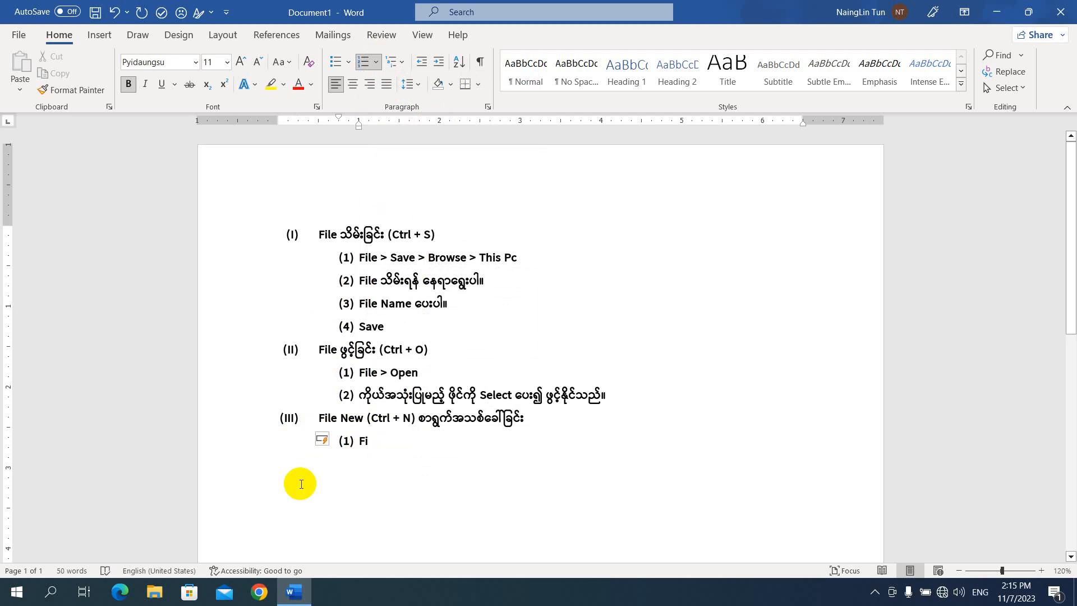
{"action": "type", "text": "le > New"}
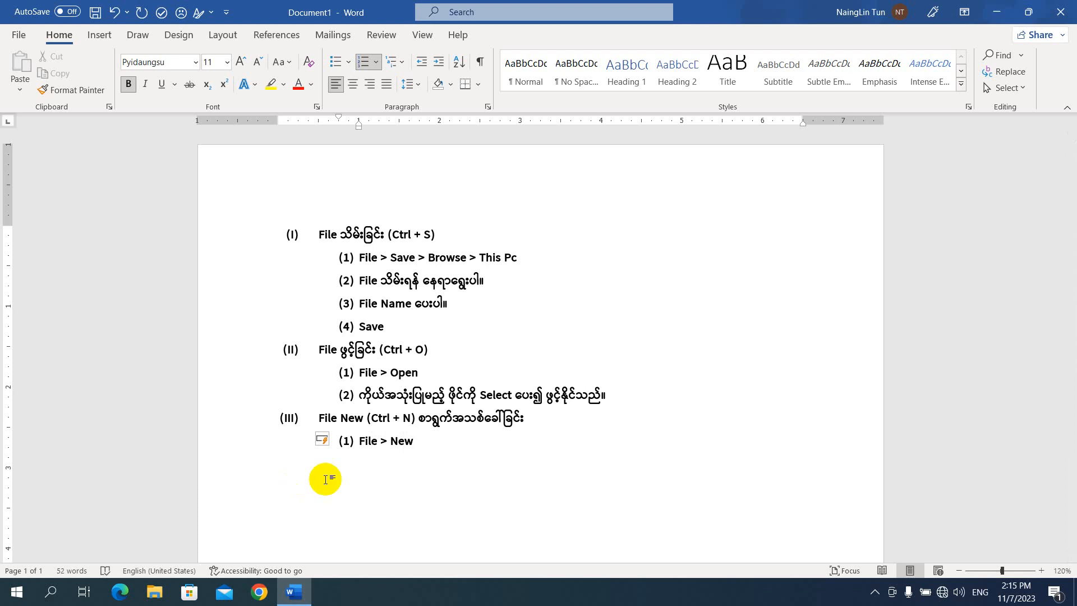
{"action": "double_click", "coordinate": [354, 428]}
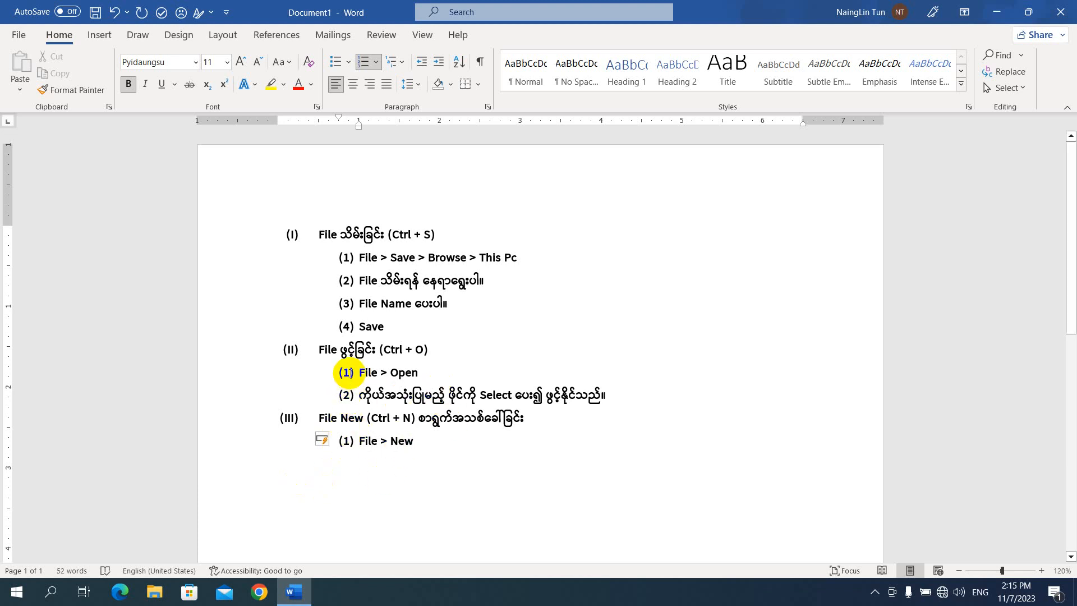
{"action": "left_click", "coordinate": [349, 379]}
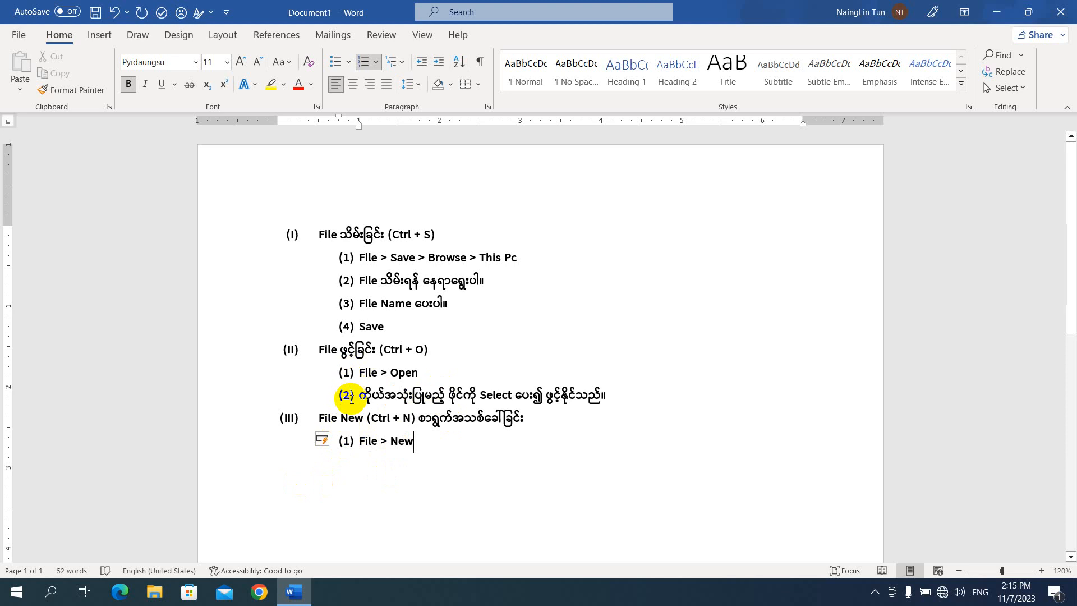
{"action": "left_click", "coordinate": [344, 441]}
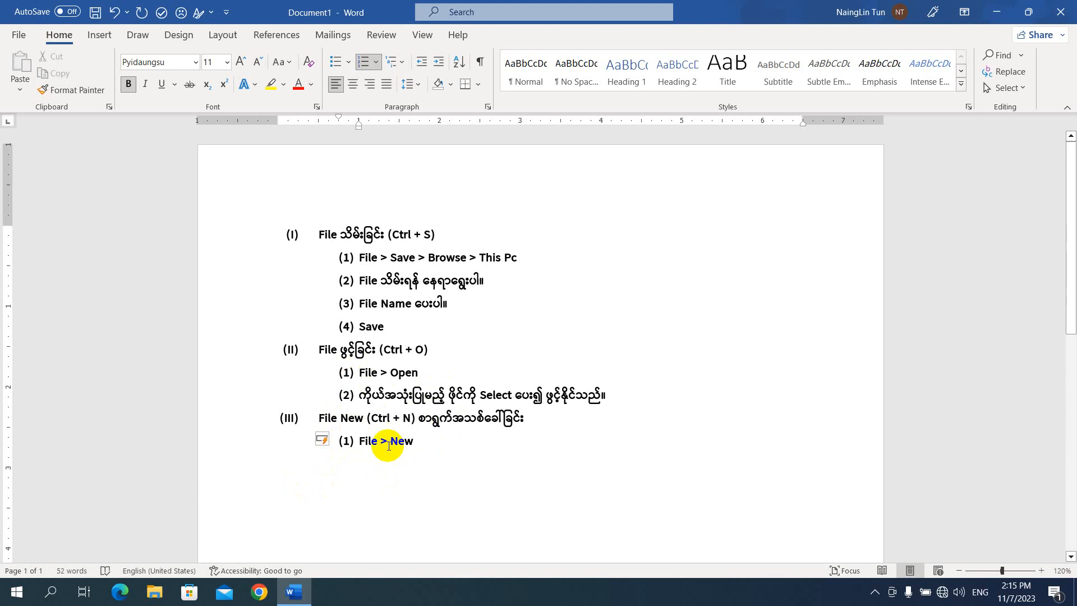
{"action": "double_click", "coordinate": [368, 441]}
{"action": "left_click", "coordinate": [418, 444]}
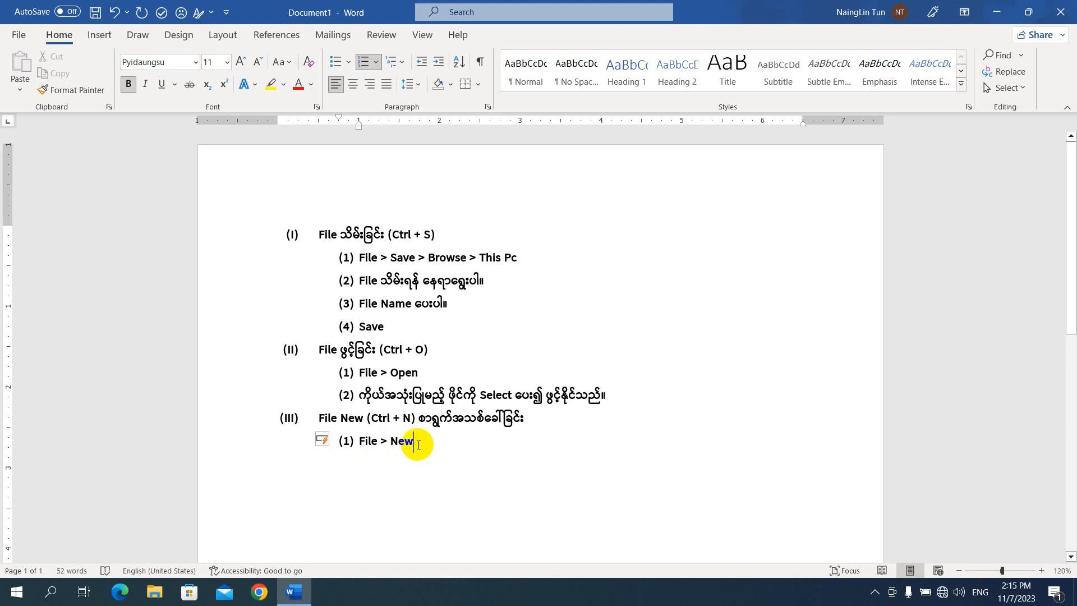
Step: Set the numbering value of the "File > New" sub-item to 10, and undo the change
{"action": "left_click_drag", "start_coordinate": [417, 444], "coordinate": [368, 453]}
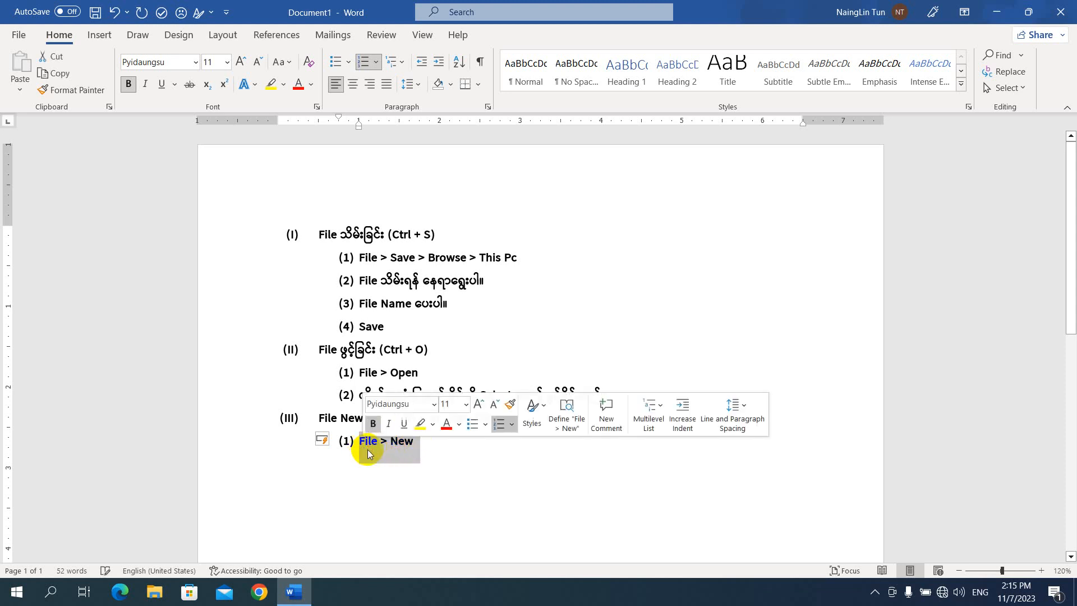
{"action": "left_click", "coordinate": [378, 62]}
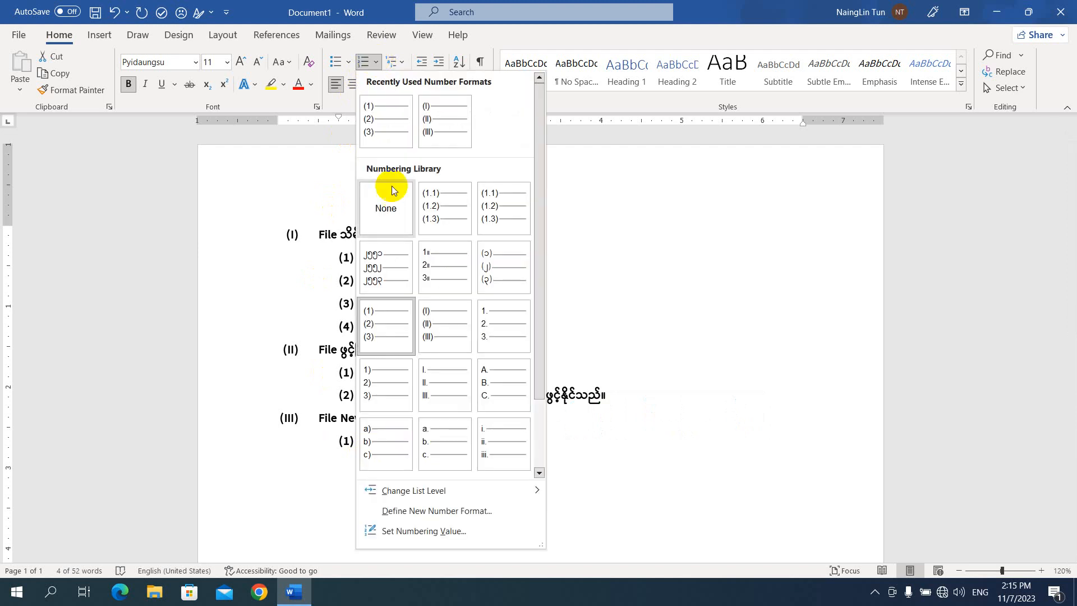
{"action": "left_click", "coordinate": [432, 532]}
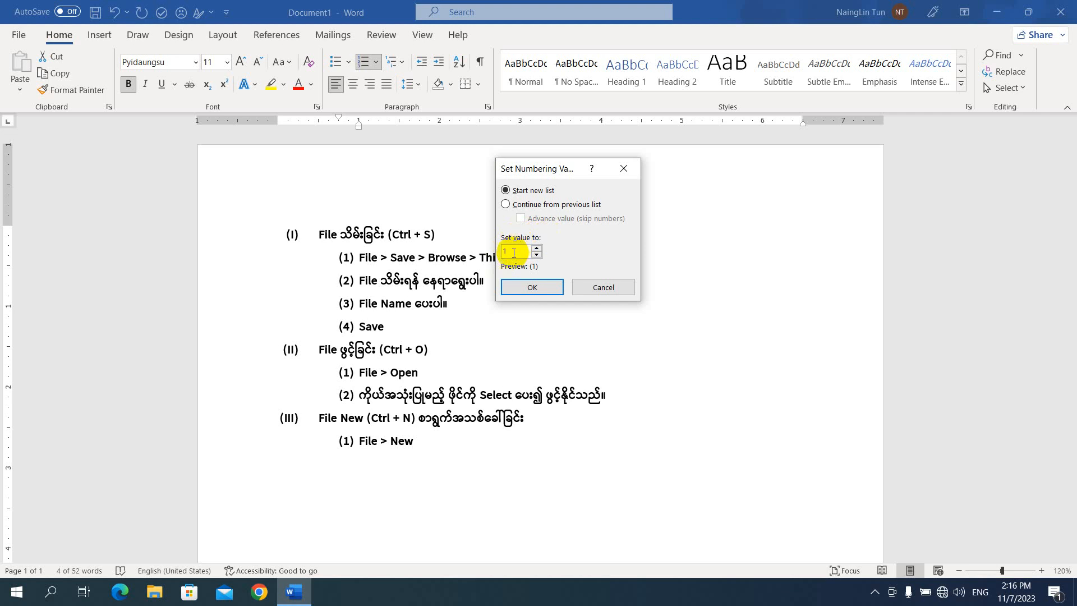
{"action": "double_click", "coordinate": [512, 252]}
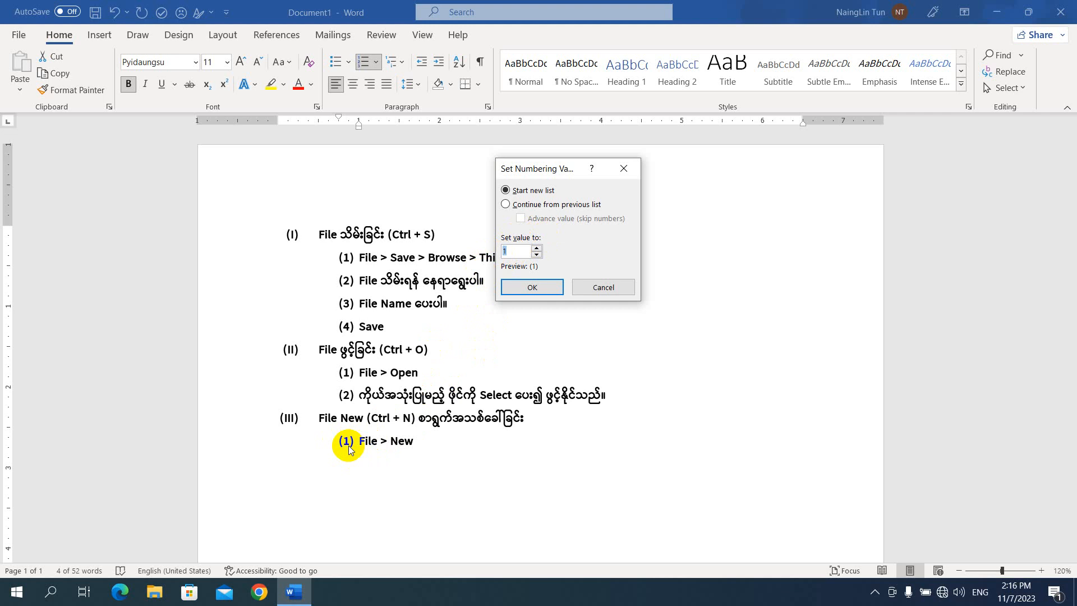
{"action": "type", "text": "10"}
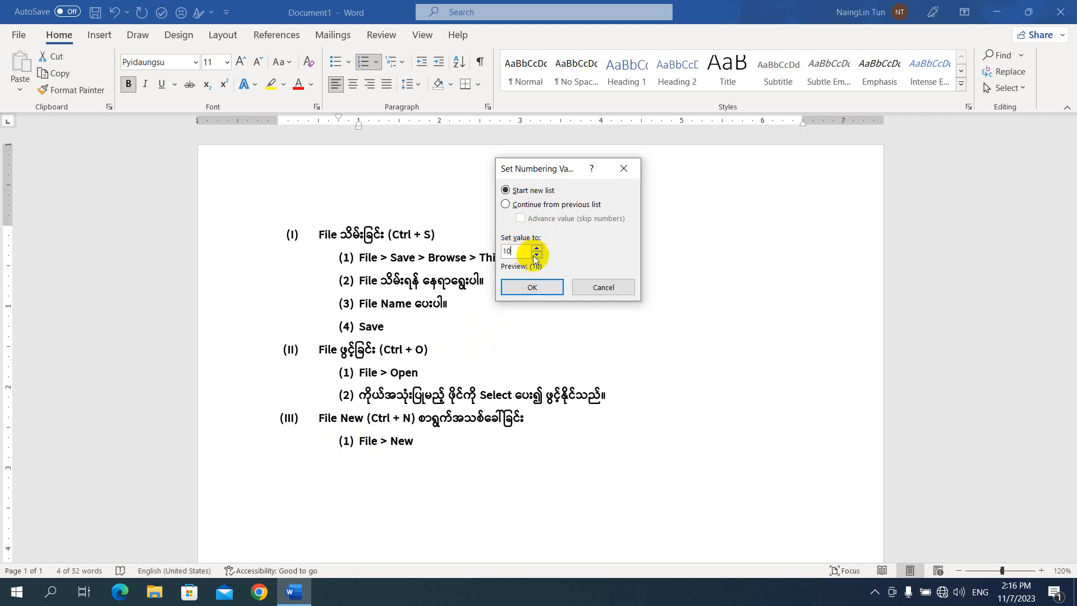
{"action": "left_click", "coordinate": [534, 286]}
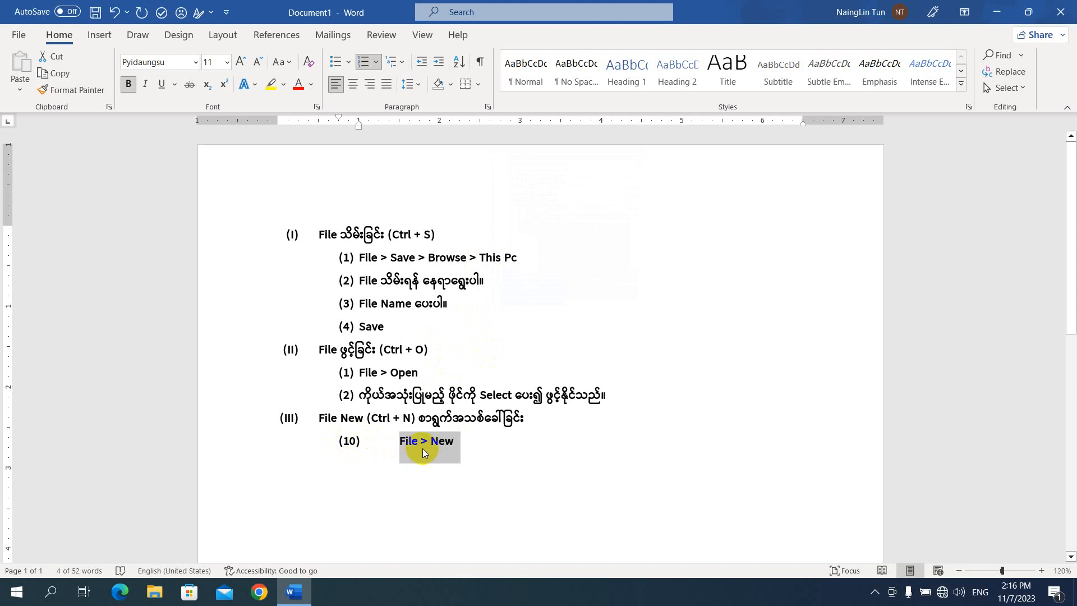
{"action": "key", "text": "ctrl+z"}
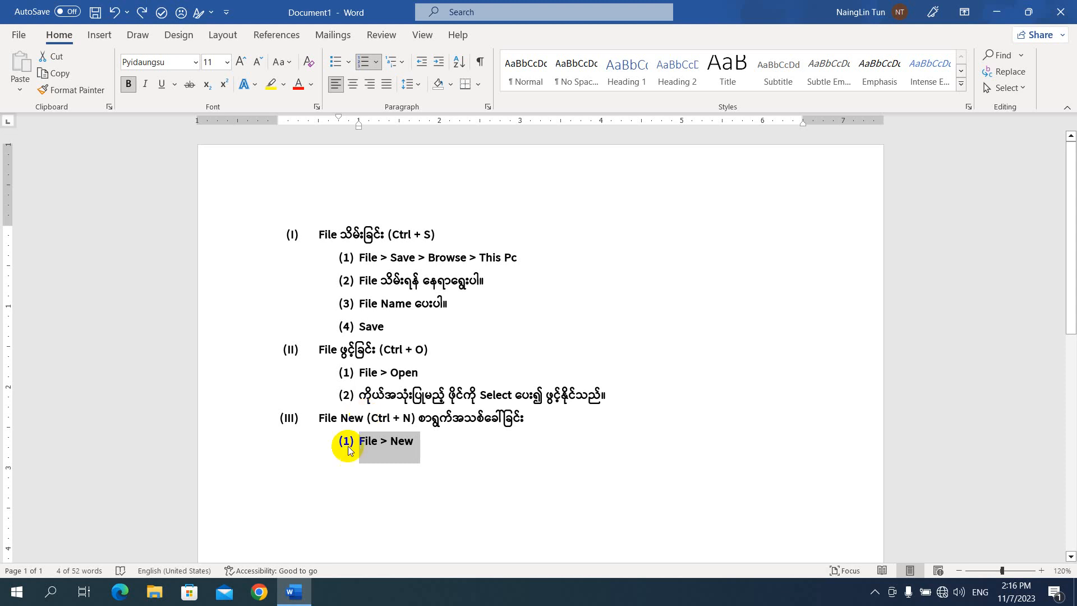
{"action": "left_click", "coordinate": [376, 62]}
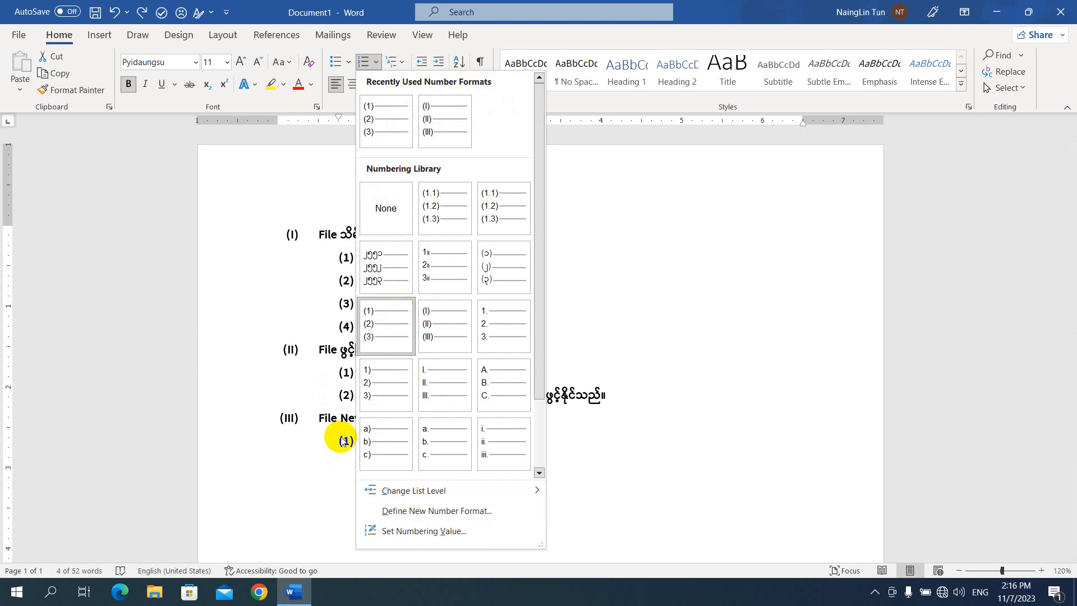
{"action": "left_click", "coordinate": [321, 440]}
{"action": "left_click", "coordinate": [427, 446]}
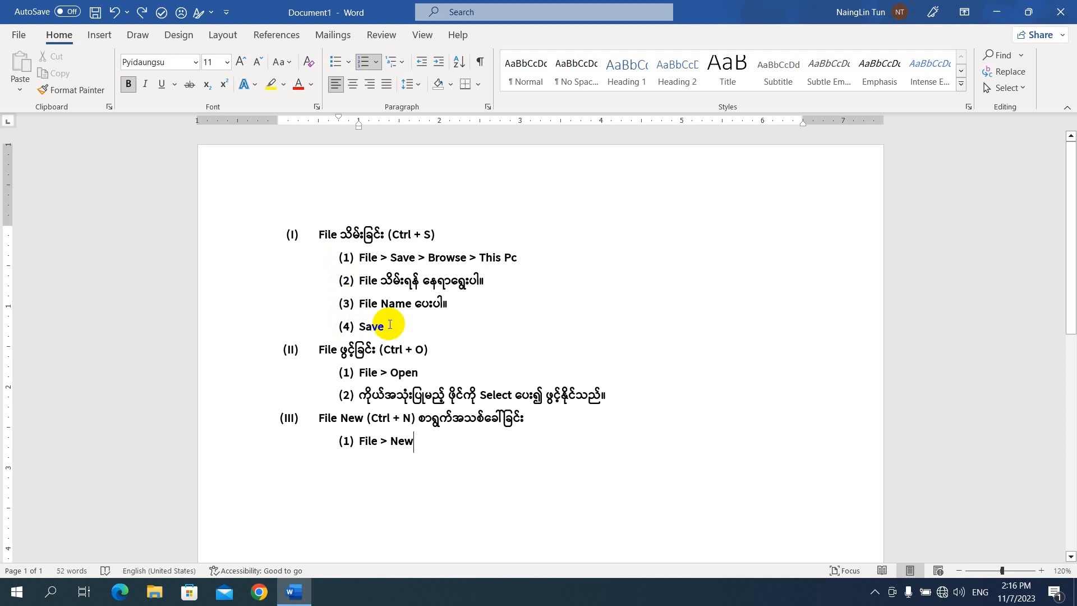
Step: Define a new number format (10.1) for the four sub-items under the first heading, and undo the change
{"action": "left_click_drag", "start_coordinate": [388, 325], "coordinate": [337, 263]}
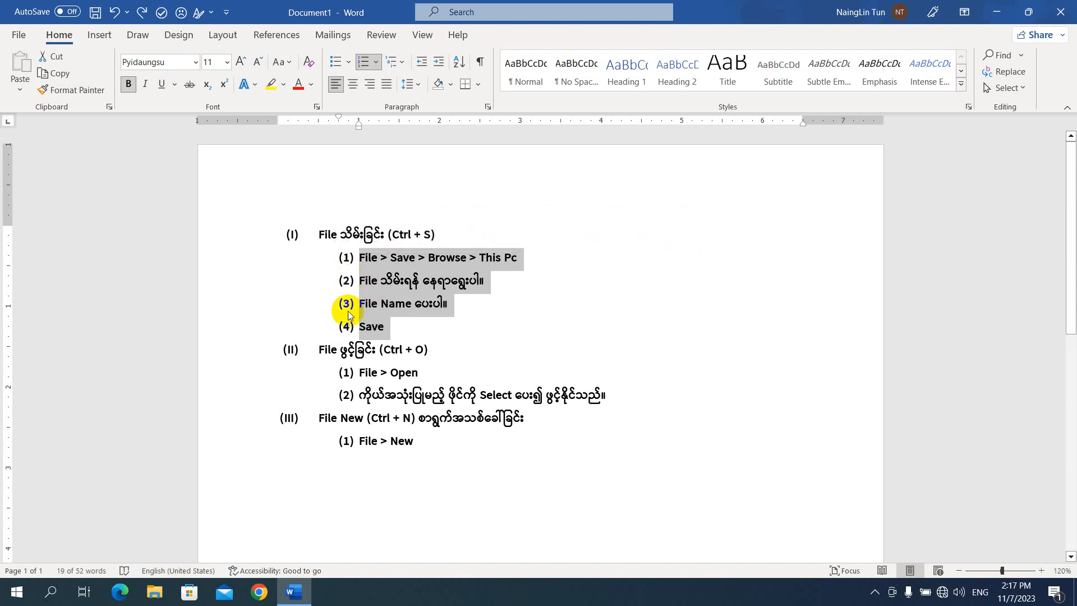
{"action": "left_click", "coordinate": [375, 62]}
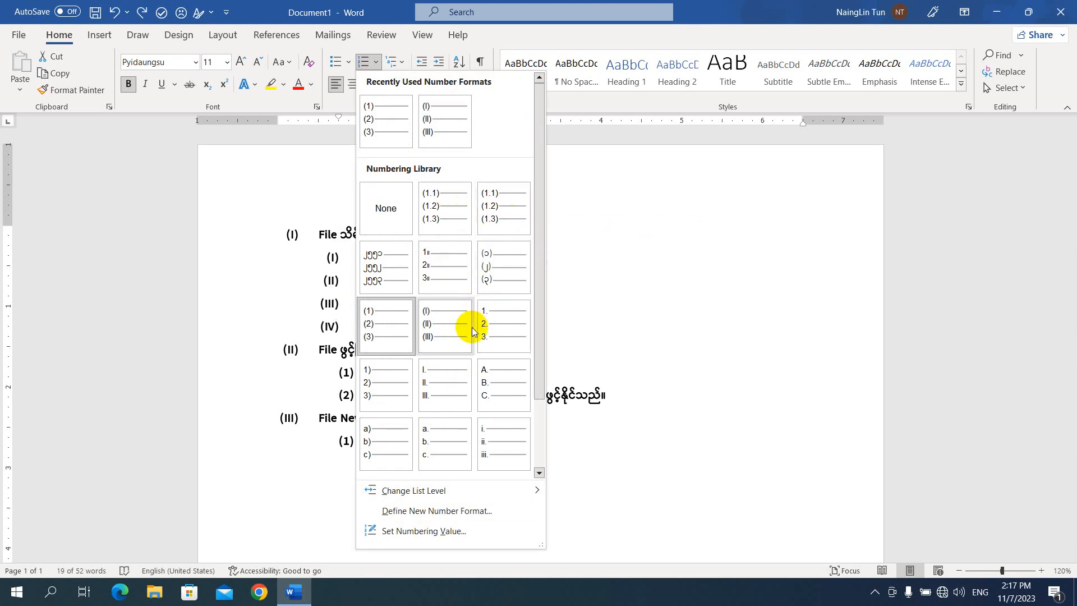
{"action": "left_click", "coordinate": [455, 517]}
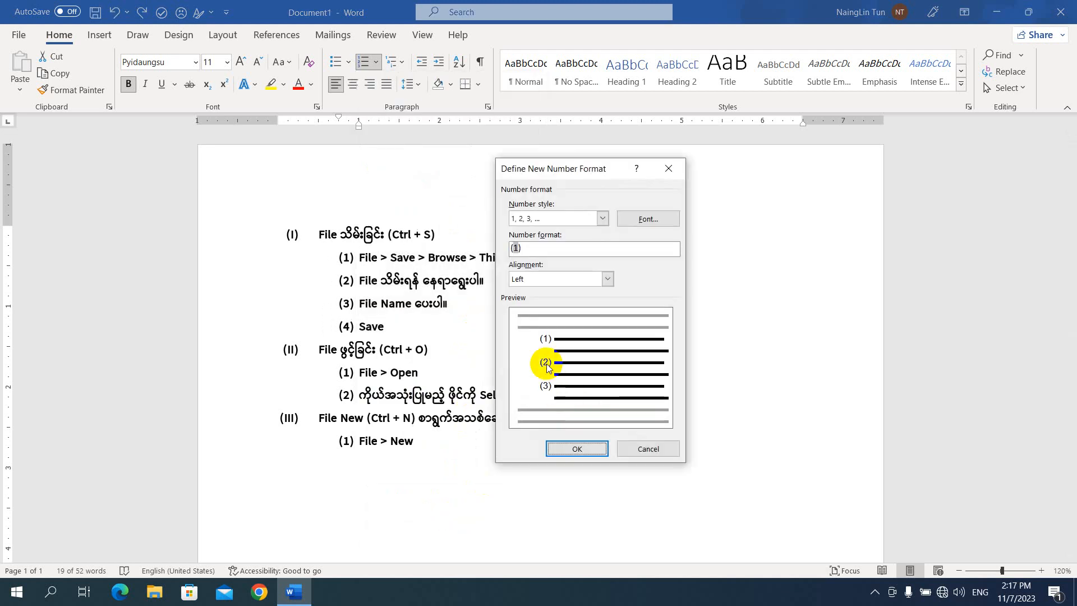
{"action": "left_click", "coordinate": [515, 247]}
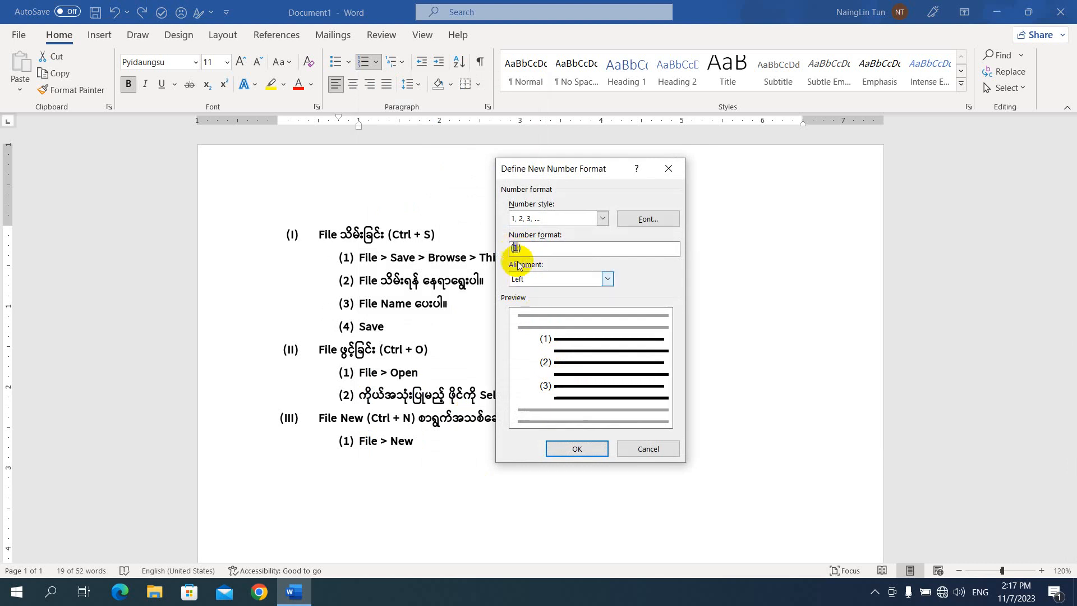
{"action": "type", "text": "1."}
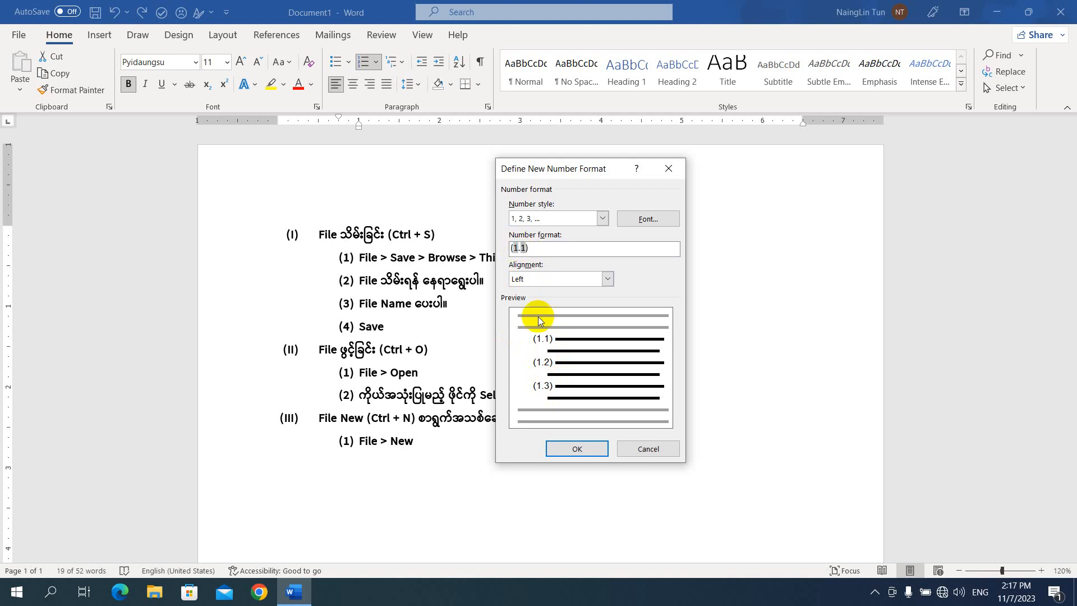
{"action": "type", "text": "0"}
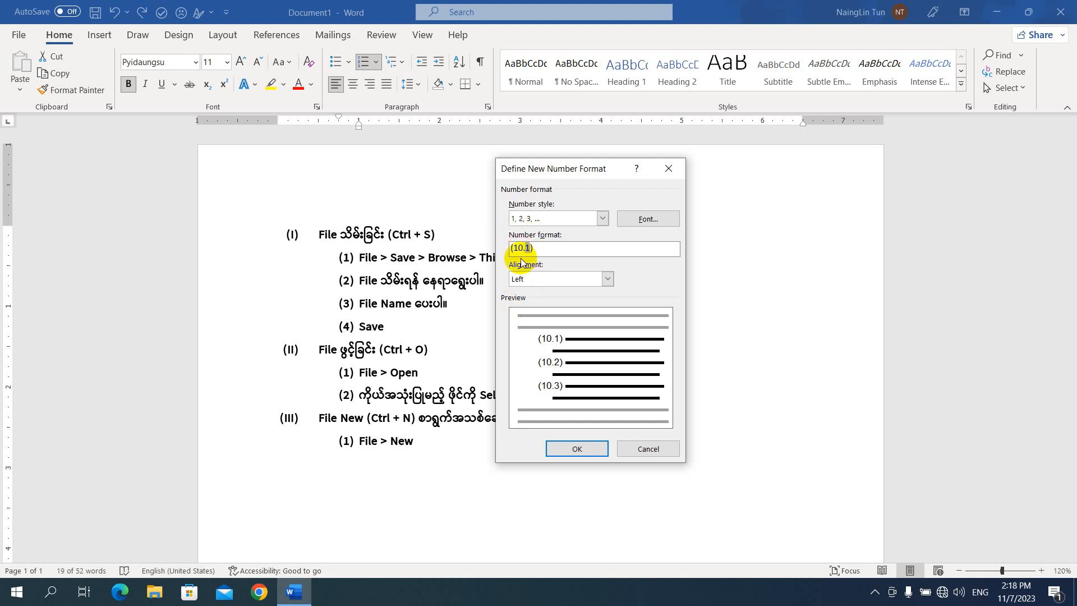
{"action": "left_click", "coordinate": [579, 449]}
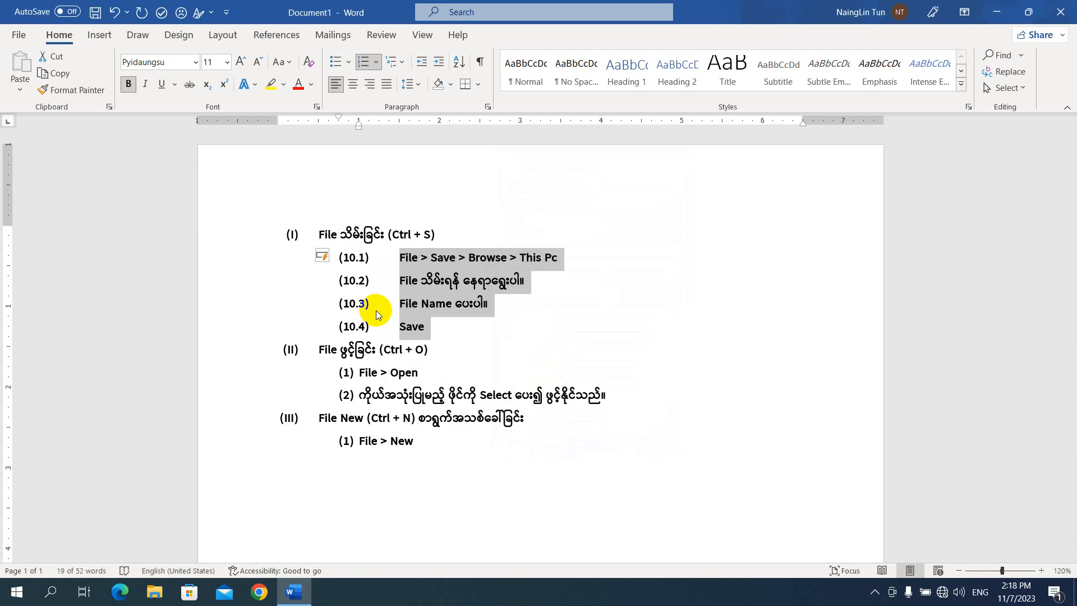
{"action": "key", "text": "ctrl+z"}
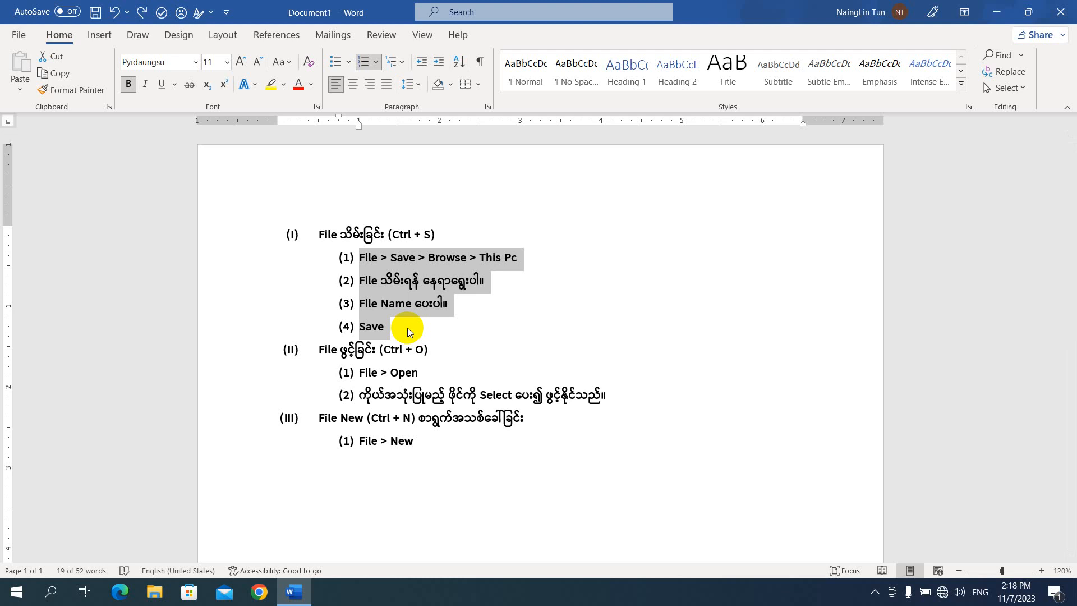
{"action": "left_click", "coordinate": [407, 327]}
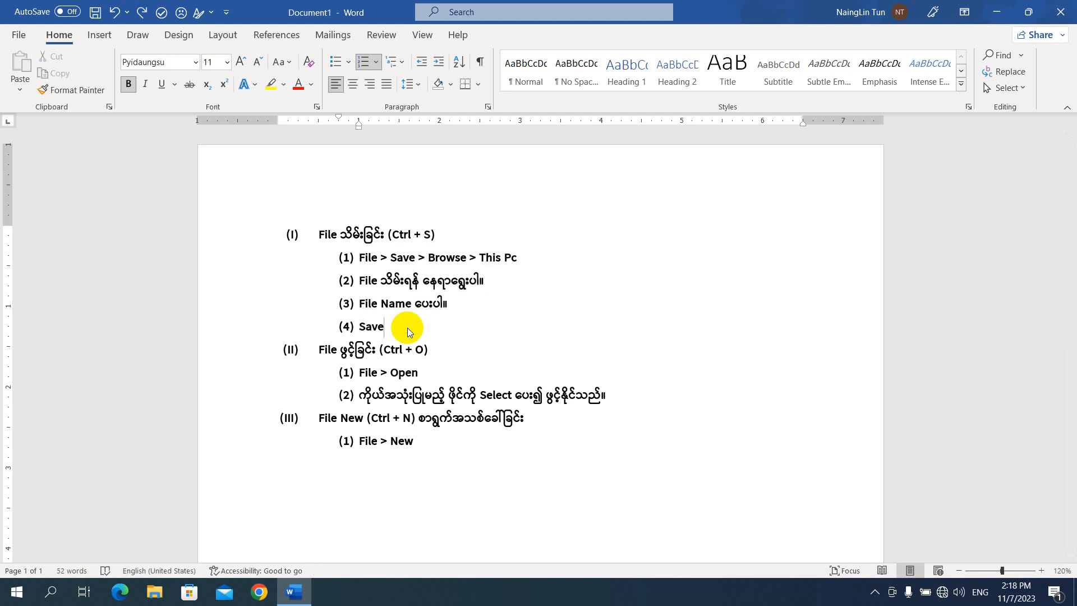